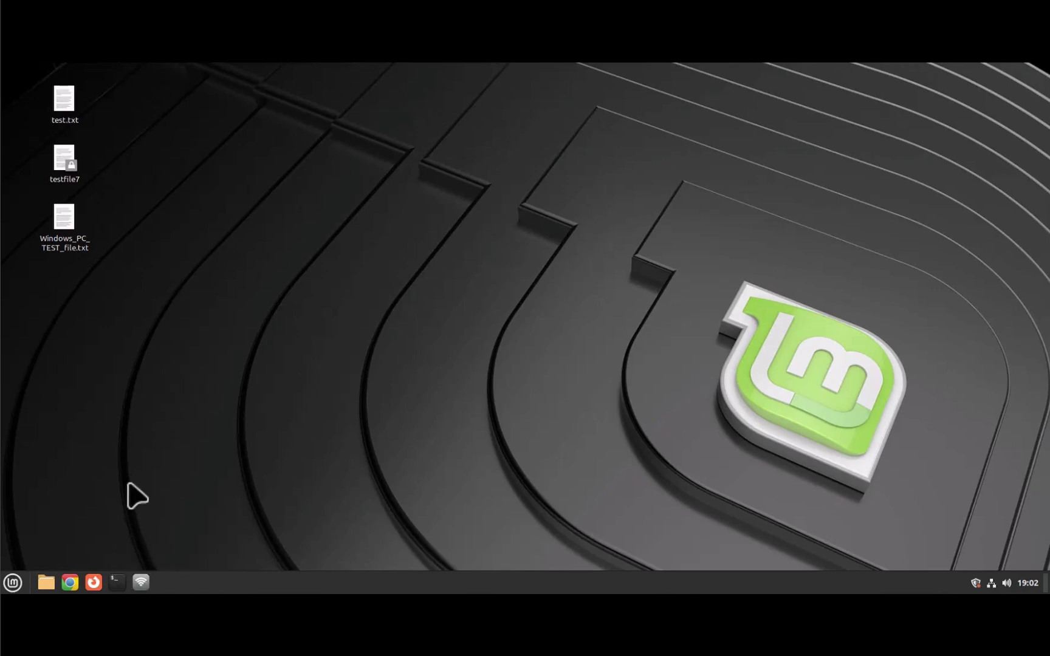
Open and enlarge a terminal, refresh package lists with sudo apt update, then clear the screen.
click(117, 582)
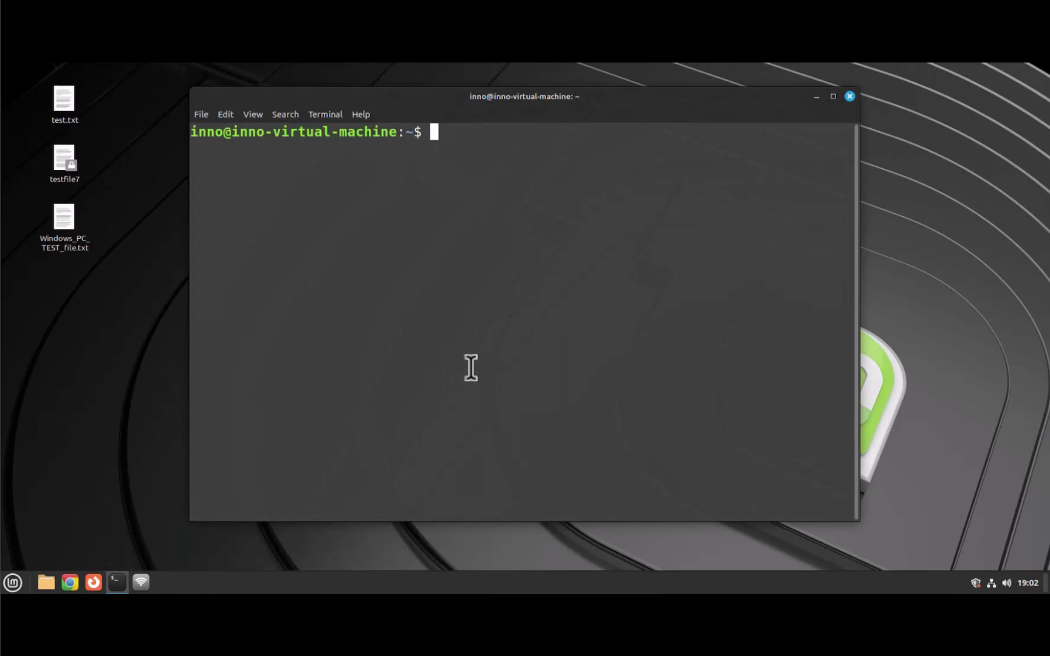
drag(394, 114, 328, 113)
drag(791, 520, 943, 546)
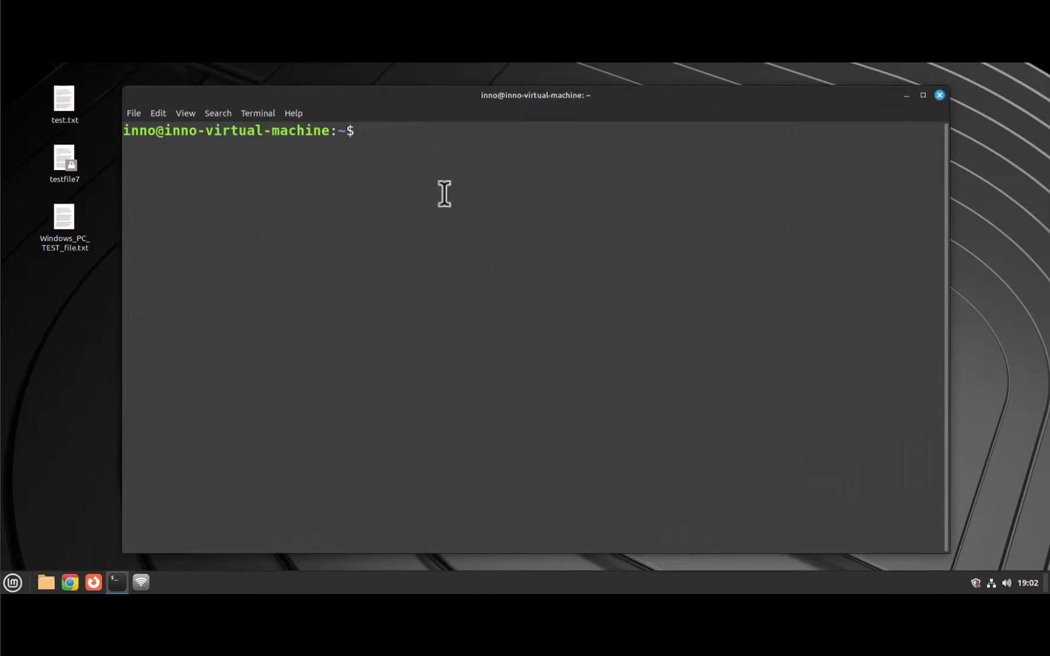
text(sudo apt update)
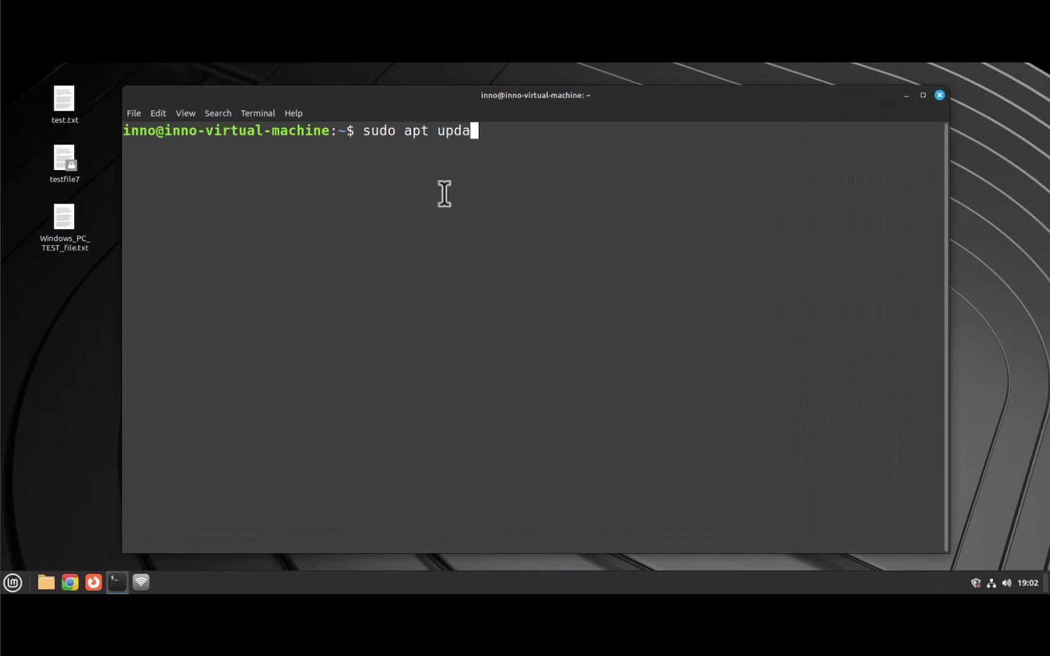
key(Return)
text(*********)
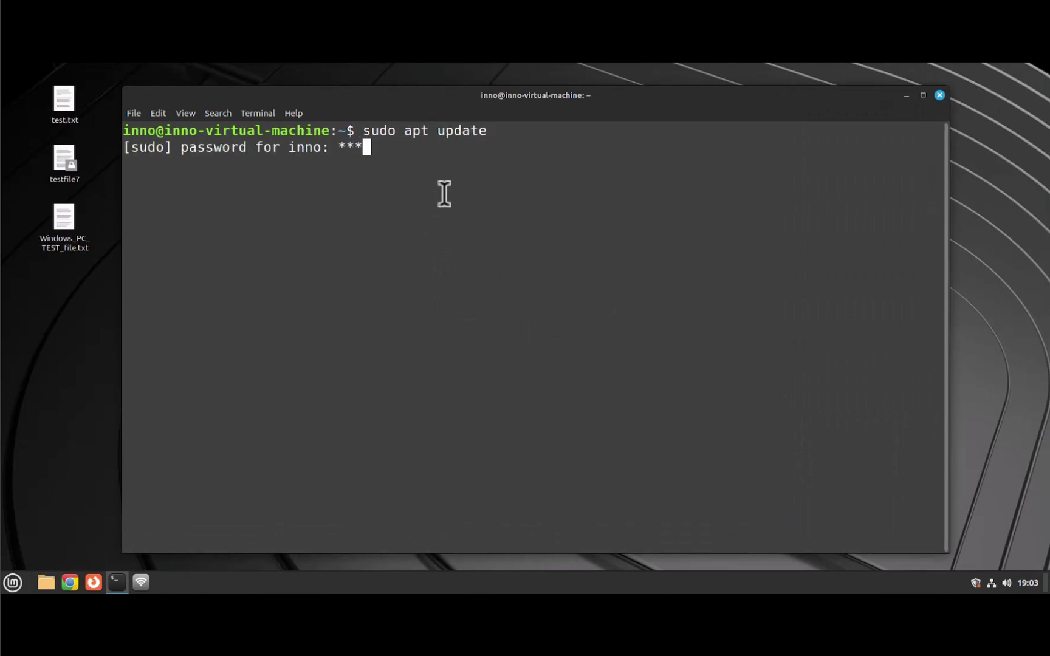
key(Return)
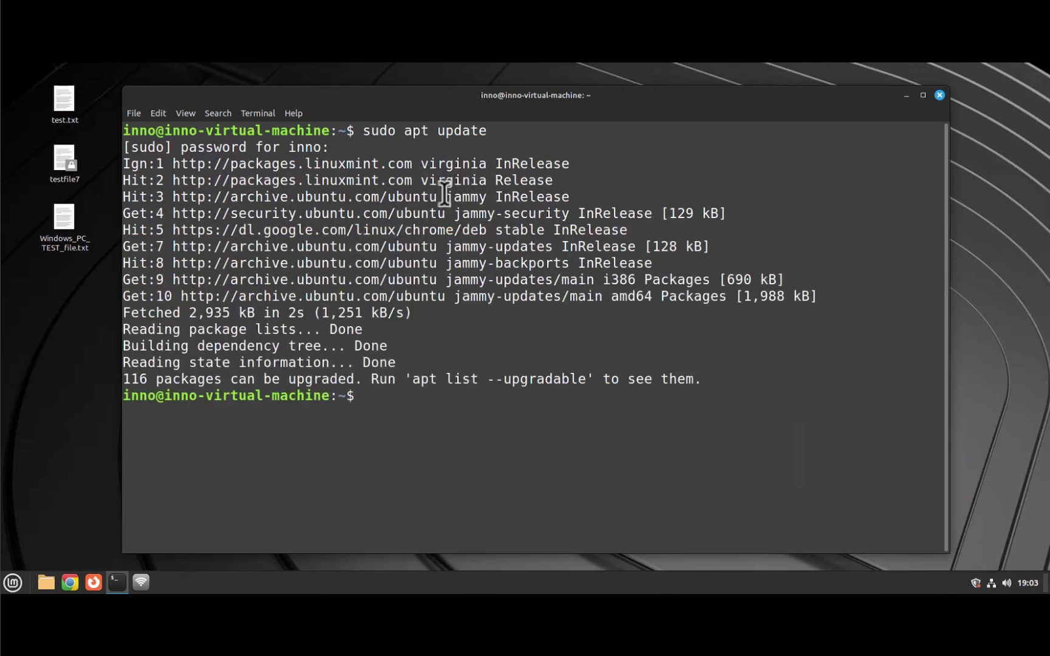
text(clear)
key(Return)
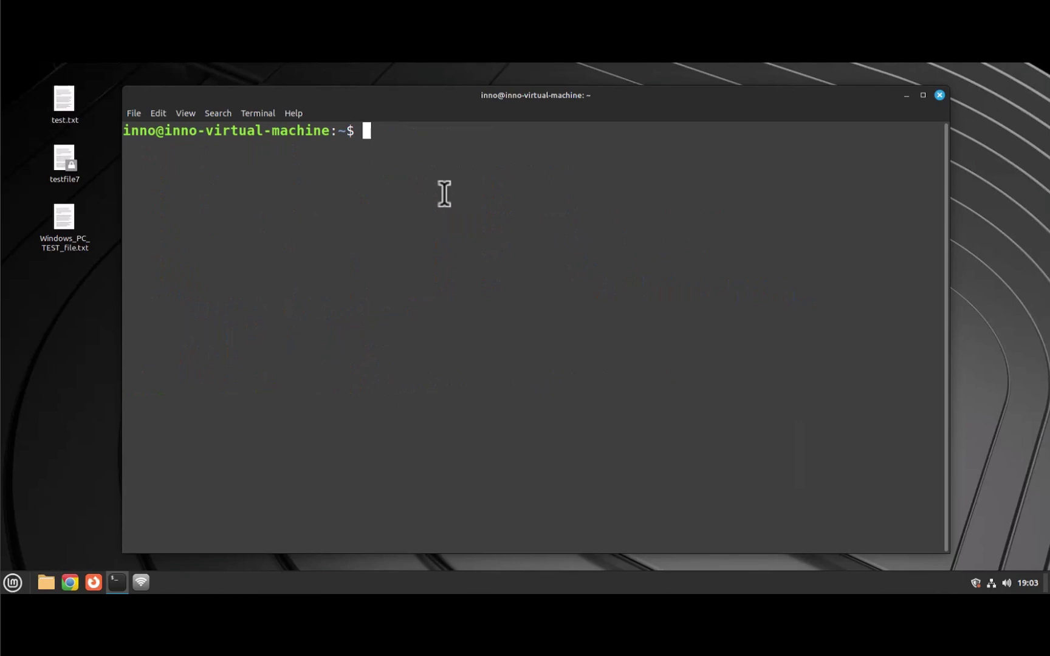
Run sudo apt install xrdp, confirm 0.9.17-2ubuntu2 is already newest, and clear the screen.
text(sudo apt install )
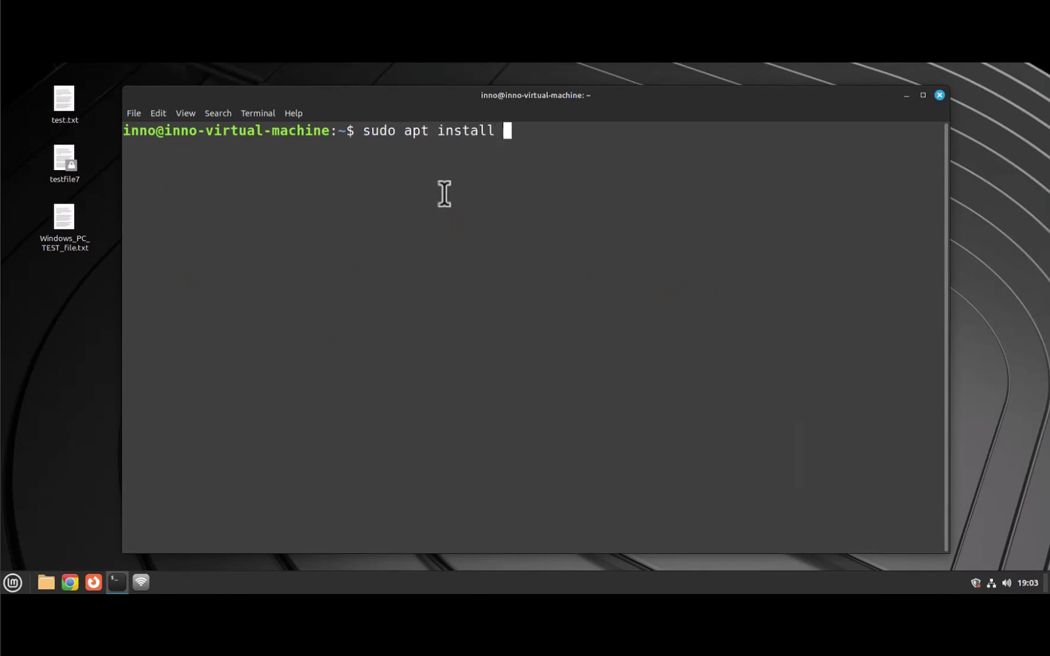
text(xrdp)
key(Return)
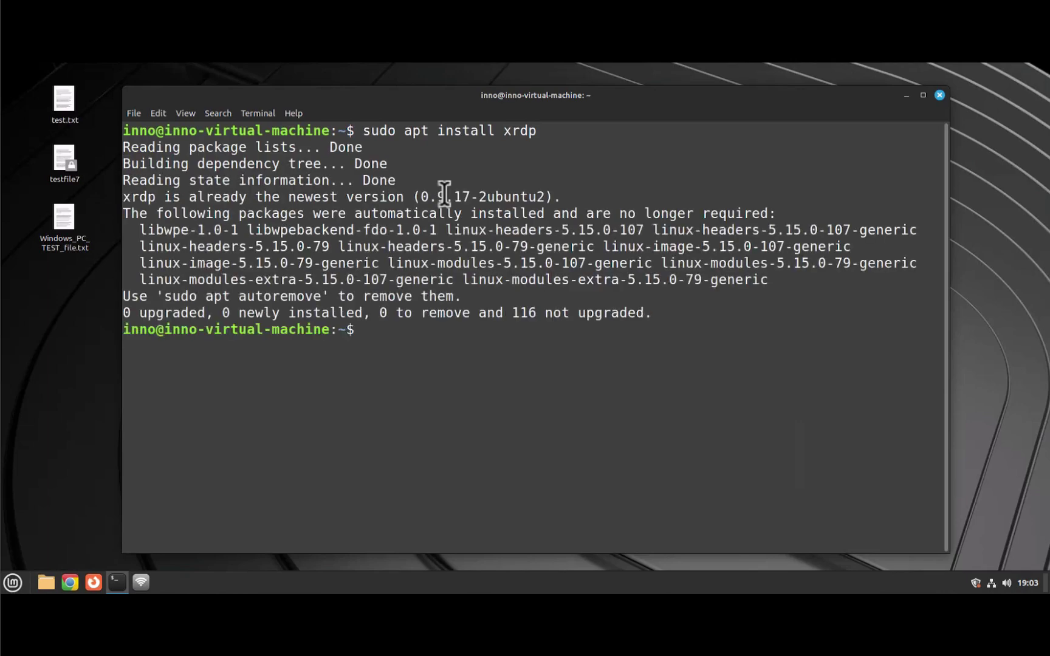
drag(156, 196, 313, 197)
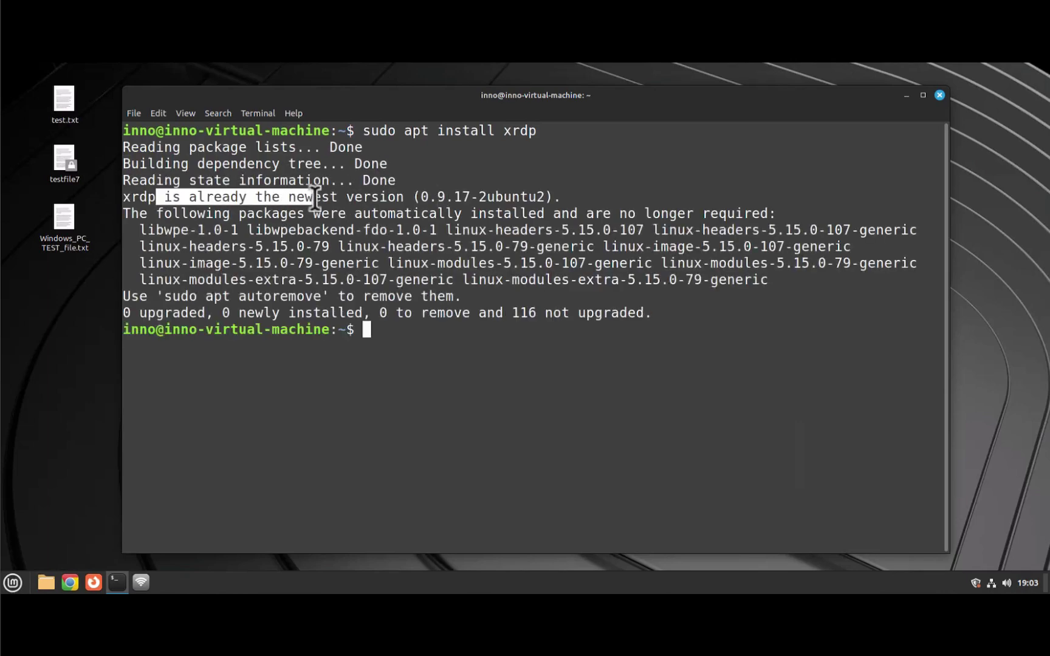
click(396, 337)
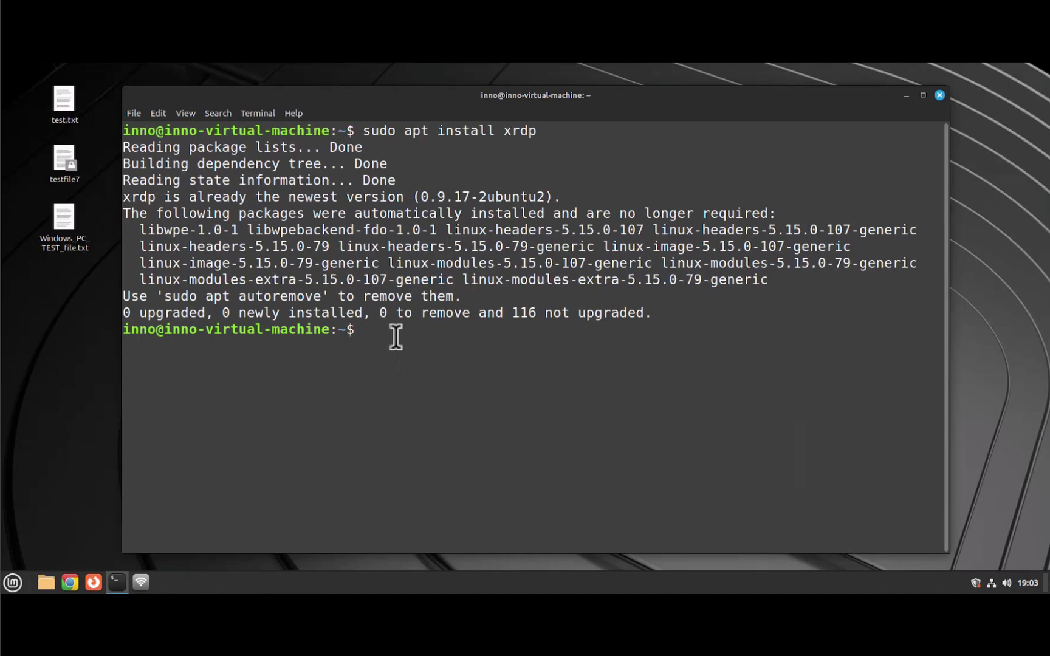
text(clear)
key(Return)
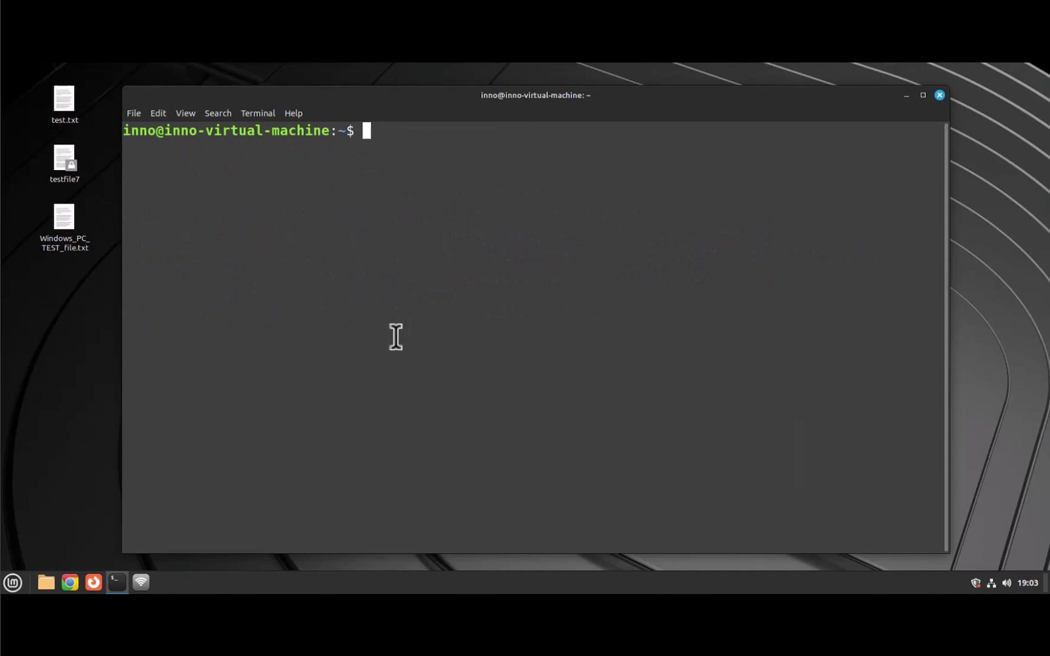
text(systemctl status)
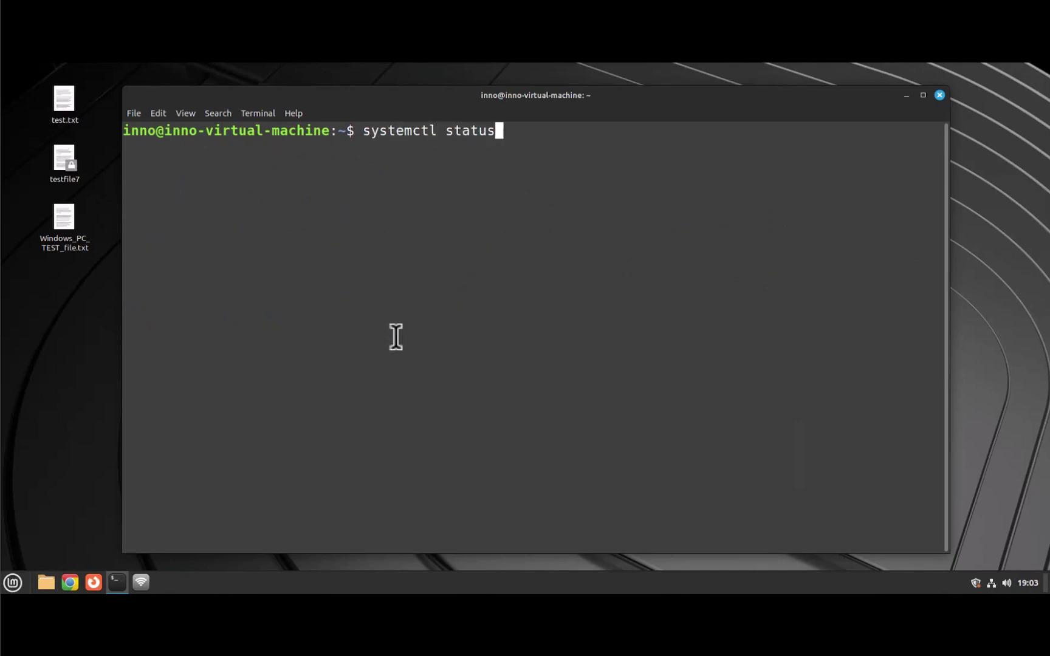
text( xrdp)
key(Return)
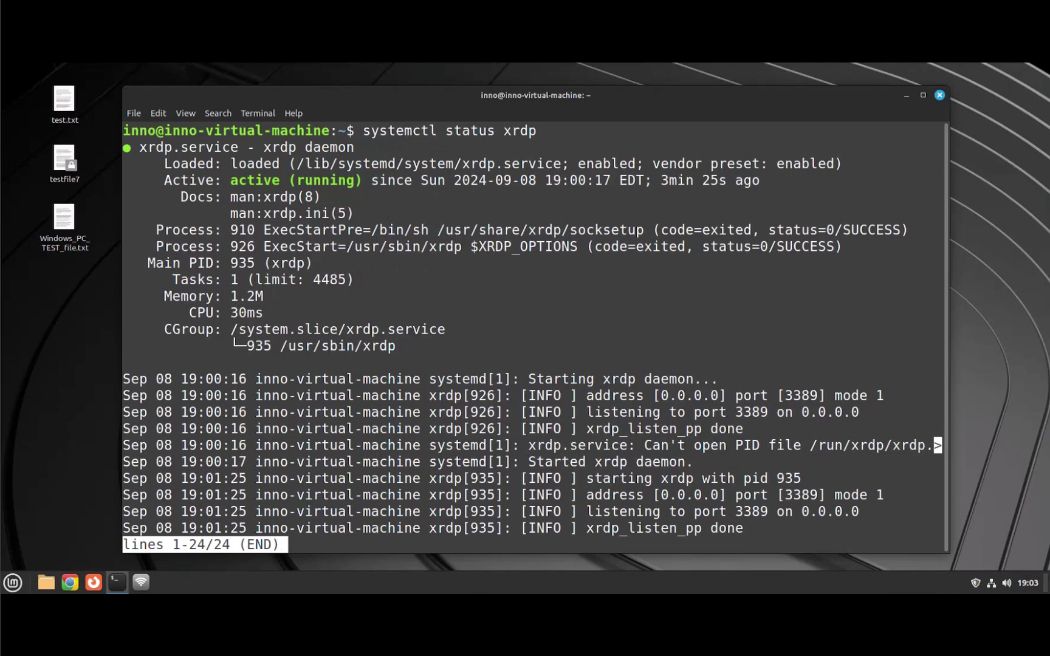
text(qcl)
text(ear)
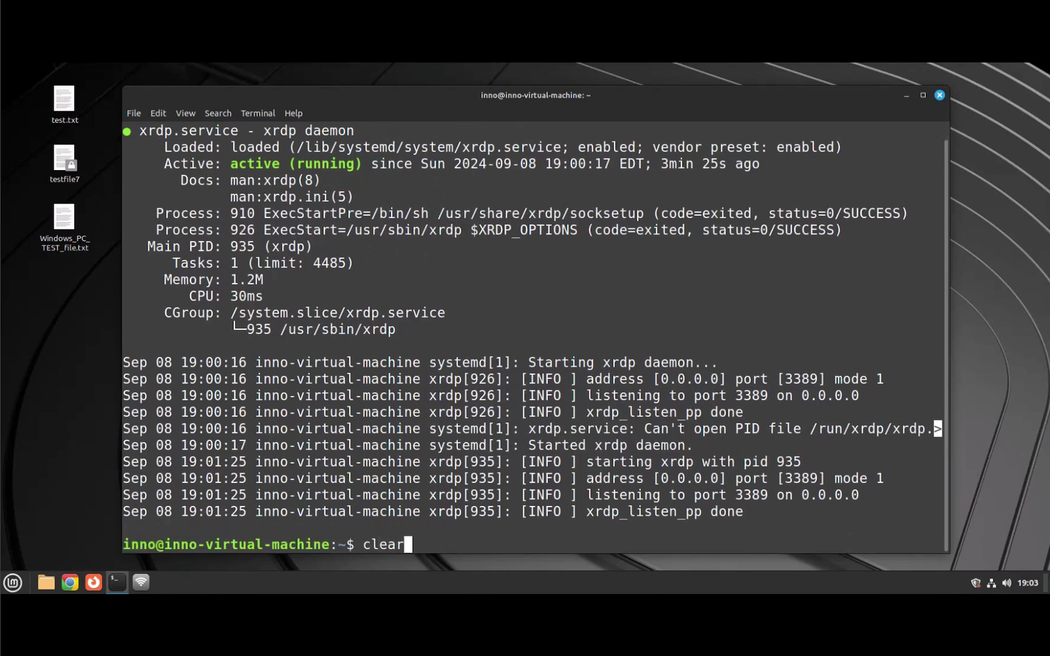
key(Return)
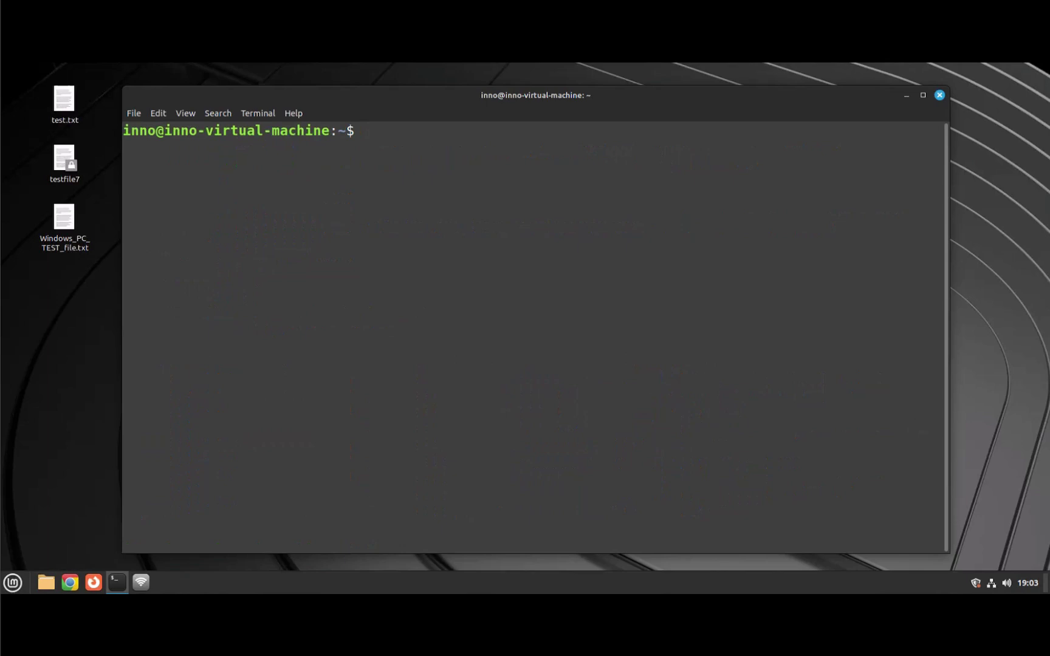
text(sus)
key(BackSpace)
text(do systme)
key(BackSpace)
key(BackSpace)
text(emst)
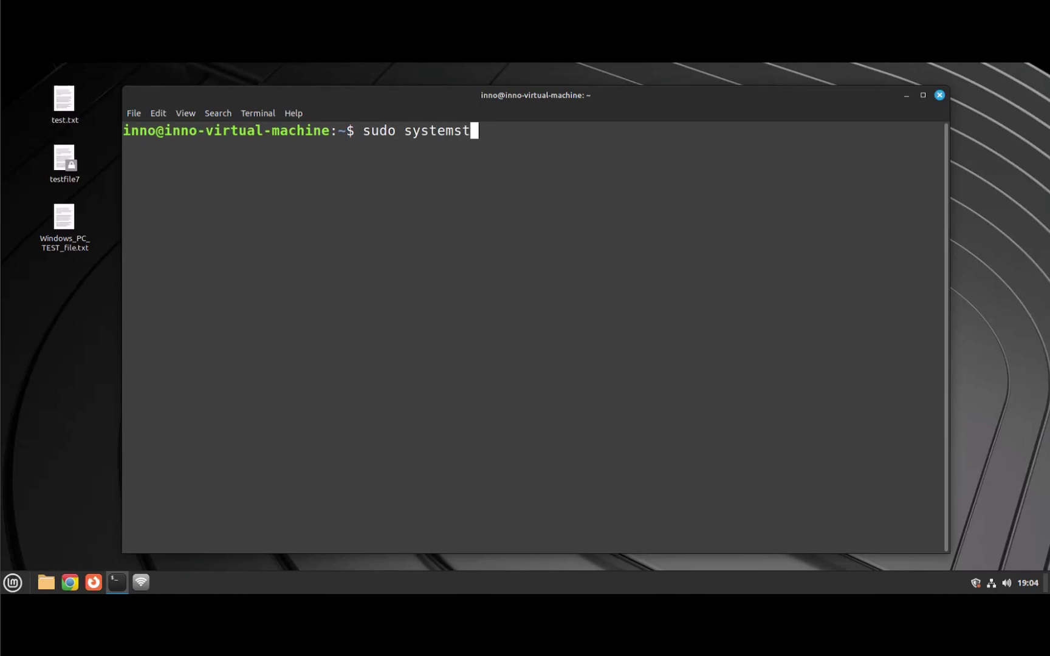
key(BackSpace)
key(BackSpace)
text(ctl enable)
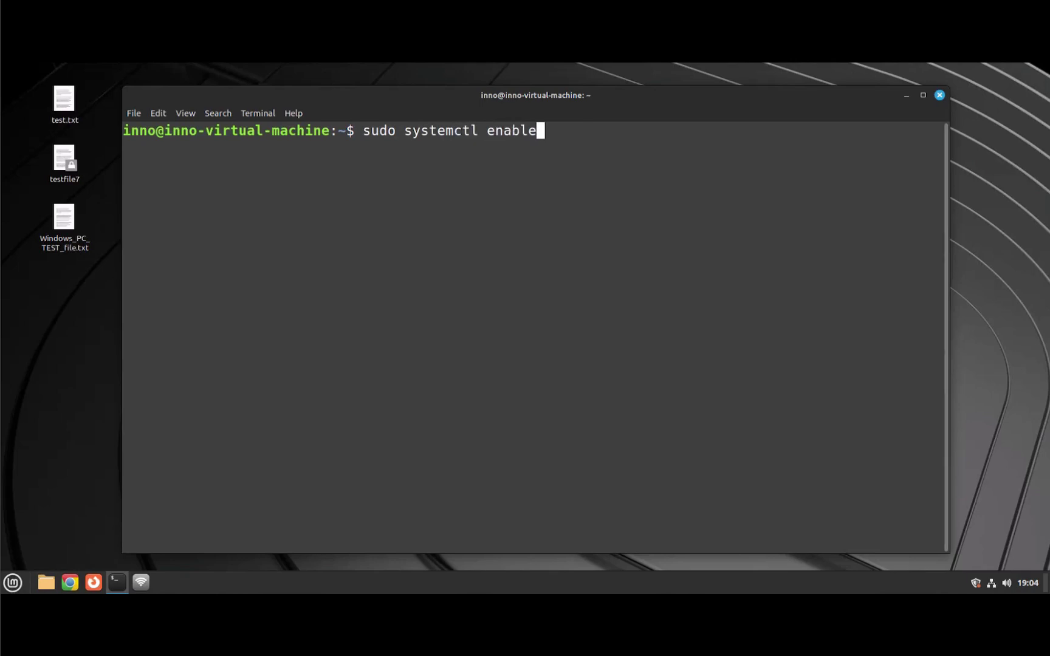
text( xrdp)
key(BackSpace)
key(BackSpace)
key(BackSpace)
key(BackSpace)
key(BackSpace)
key(BackSpace)
key(BackSpace)
key(BackSpace)
key(BackSpace)
key(BackSpace)
key(BackSpace)
text(start xrdp)
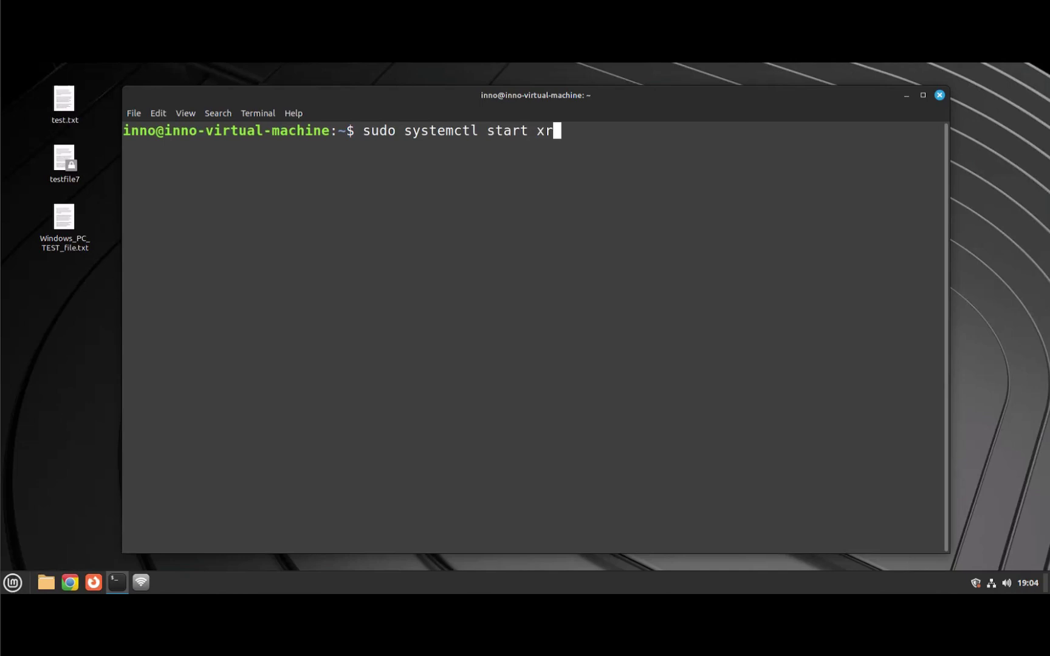
key(BackSpace)
key(BackSpace)
key(BackSpace)
key(BackSpace)
key(BackSpace)
key(BackSpace)
key(BackSpace)
key(BackSpace)
text(top xrdp)
key(BackSpace)
key(BackSpace)
key(BackSpace)
key(BackSpace)
key(BackSpace)
key(BackSpace)
key(BackSpace)
key(BackSpace)
key(BackSpace)
key(BackSpace)
key(BackSpace)
key(BackSpace)
key(BackSpace)
key(BackSpace)
key(BackSpace)
key(BackSpace)
key(BackSpace)
key(BackSpace)
key(BackSpace)
key(BackSpace)
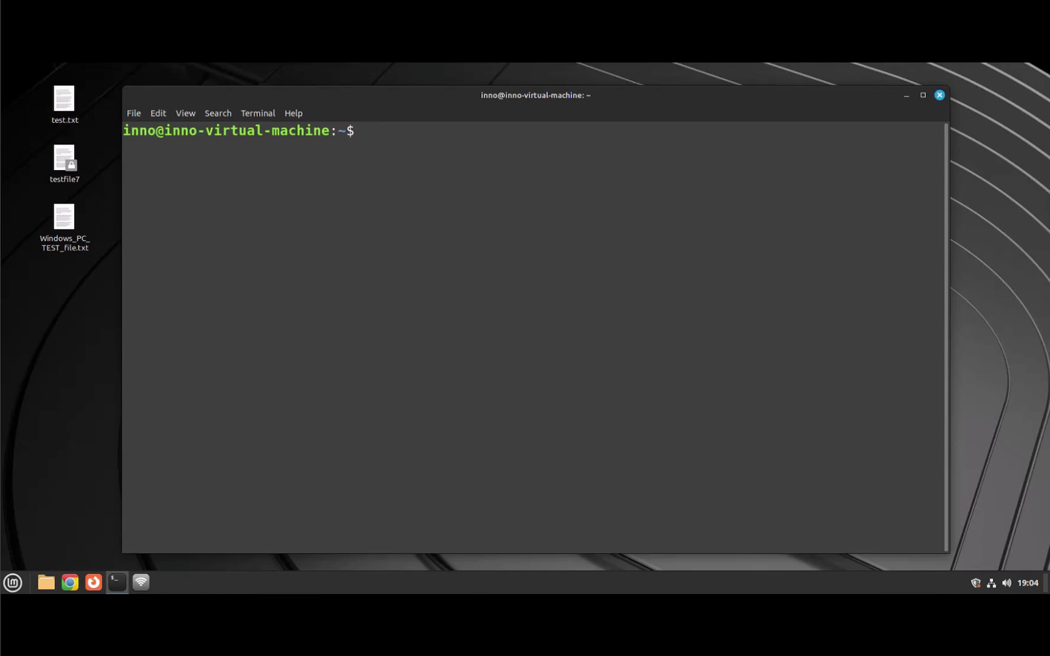
text(sudo uf)
text(e)
text( allow)
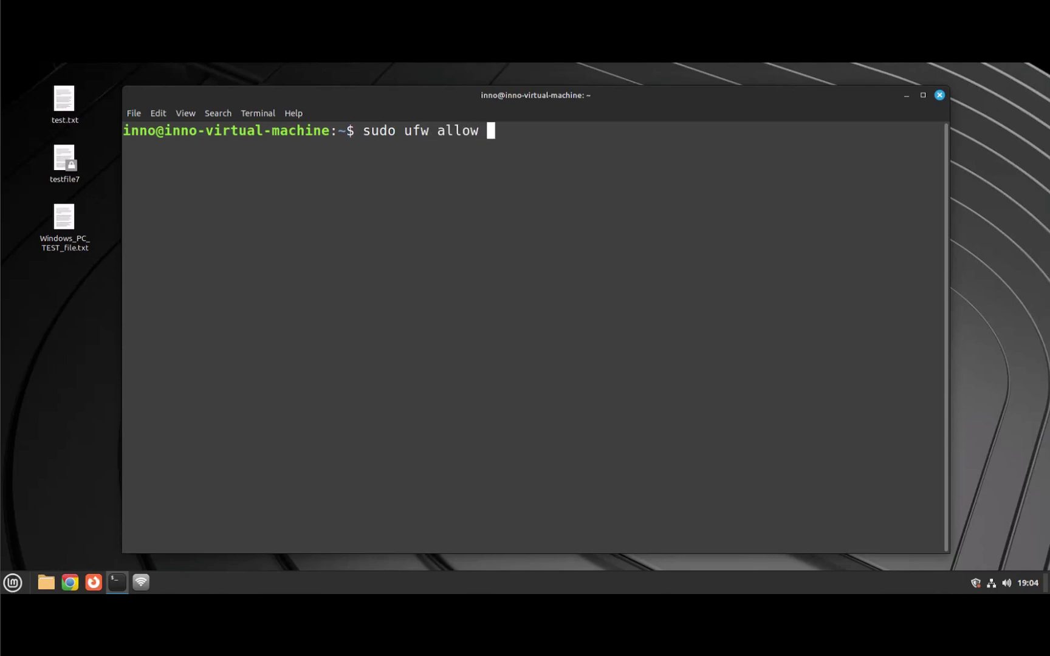
text( 3389/tcp)
key(BackSpace)
key(BackSpace)
key(BackSpace)
key(BackSpace)
key(BackSpace)
key(BackSpace)
key(BackSpace)
key(BackSpace)
key(BackSpace)
key(BackSpace)
key(BackSpace)
key(BackSpace)
key(BackSpace)
key(BackSpace)
key(BackSpace)
key(BackSpace)
key(BackSpace)
key(BackSpace)
key(BackSpace)
key(BackSpace)
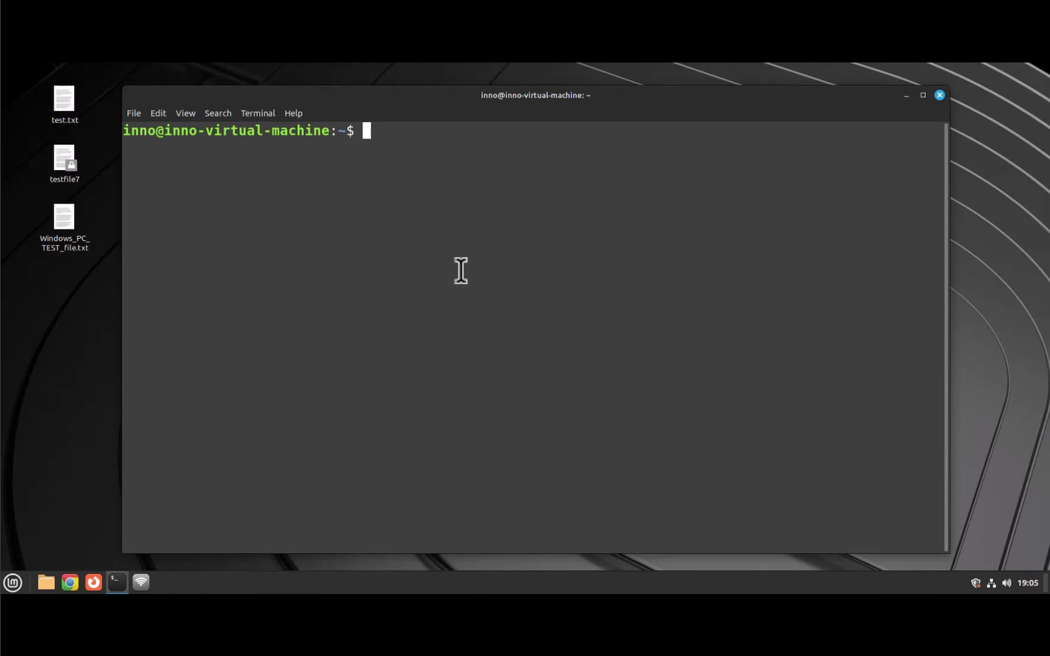
Run ip address and ifconfig, then highlight the ens33 inet address 172.16.1.103.
text(ip address)
key(Return)
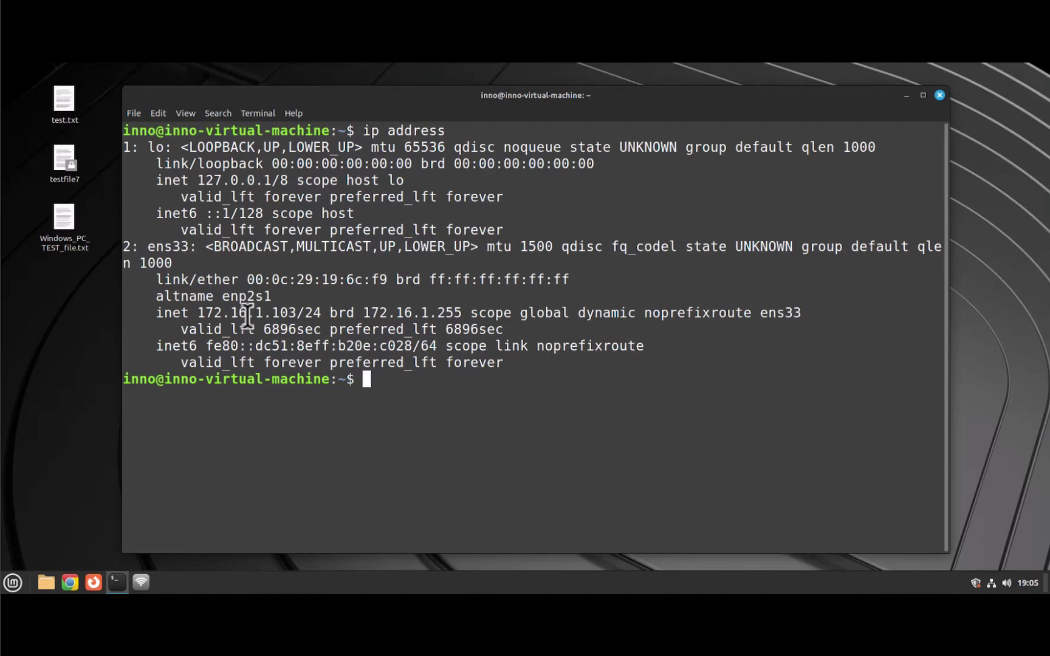
text(ifconfig)
key(Return)
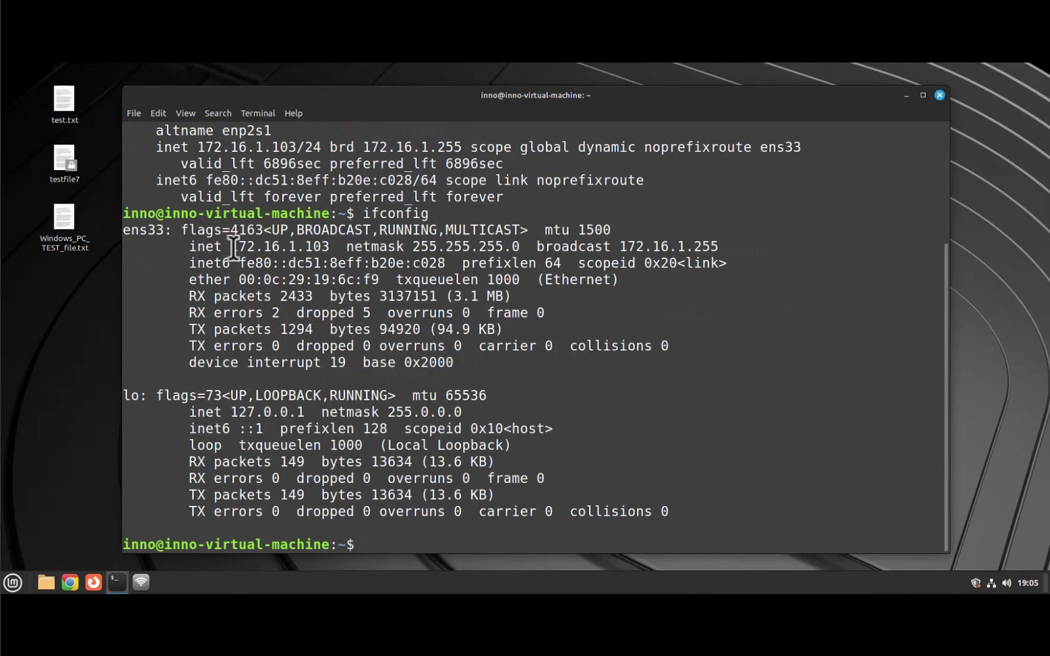
drag(230, 246, 330, 249)
scroll(346, 303, up, 1)
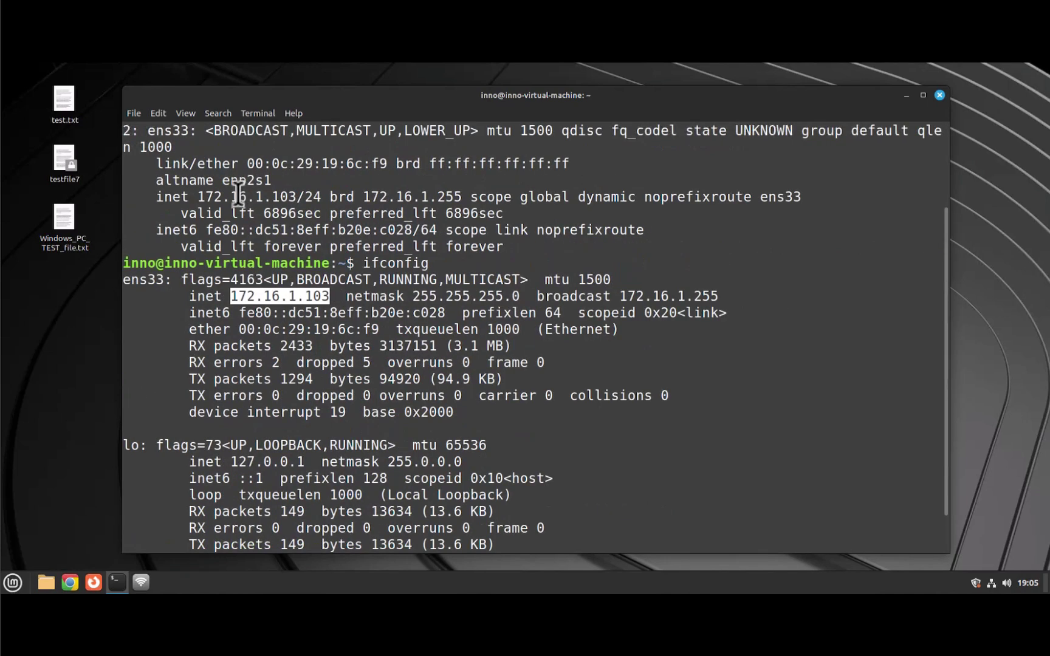
drag(201, 198, 319, 198)
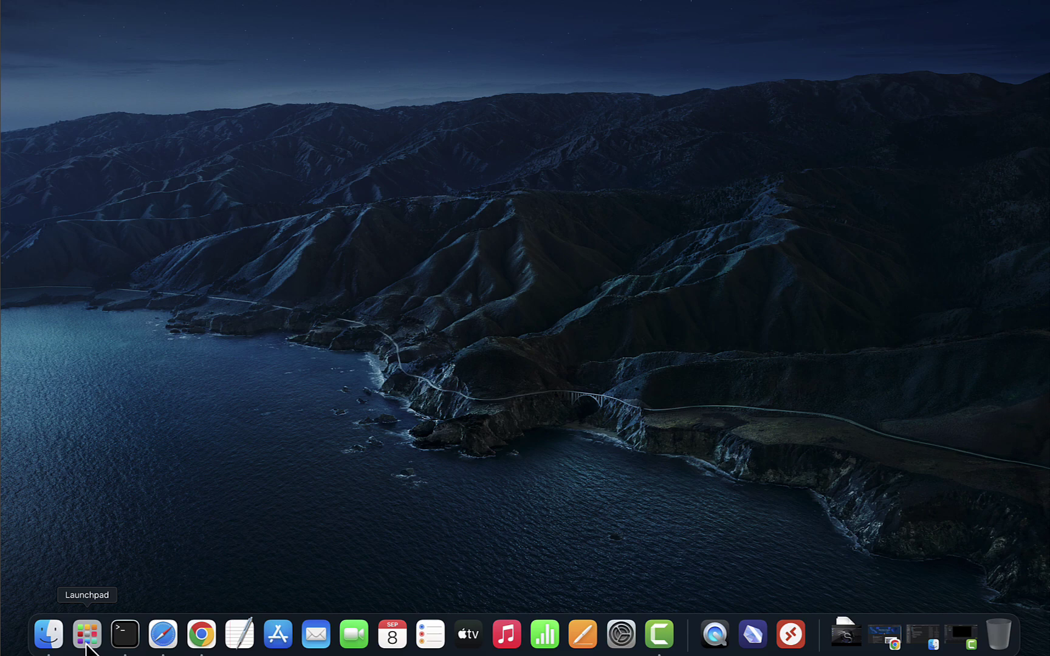
Open Launchpad and search the installed apps for 'app'.
click(86, 645)
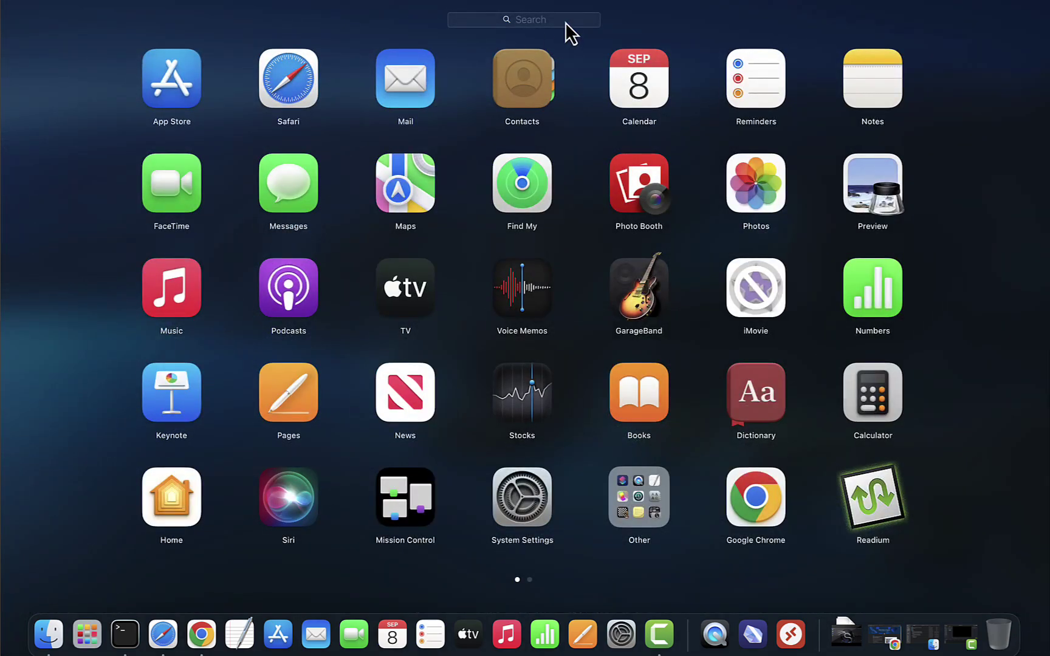
click(563, 23)
text(a)
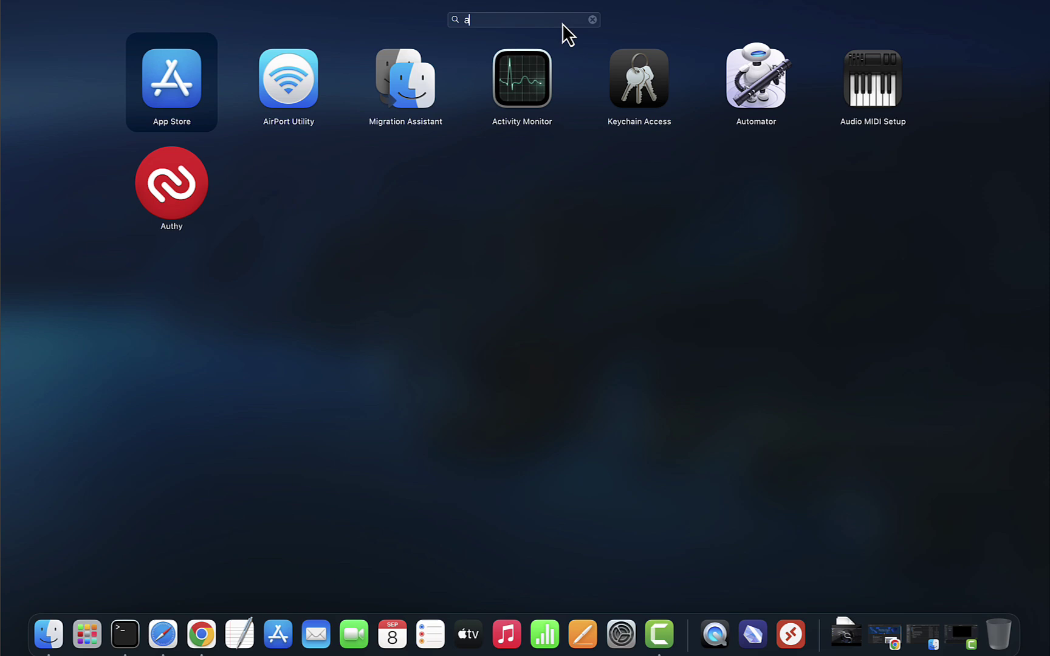
text(pp)
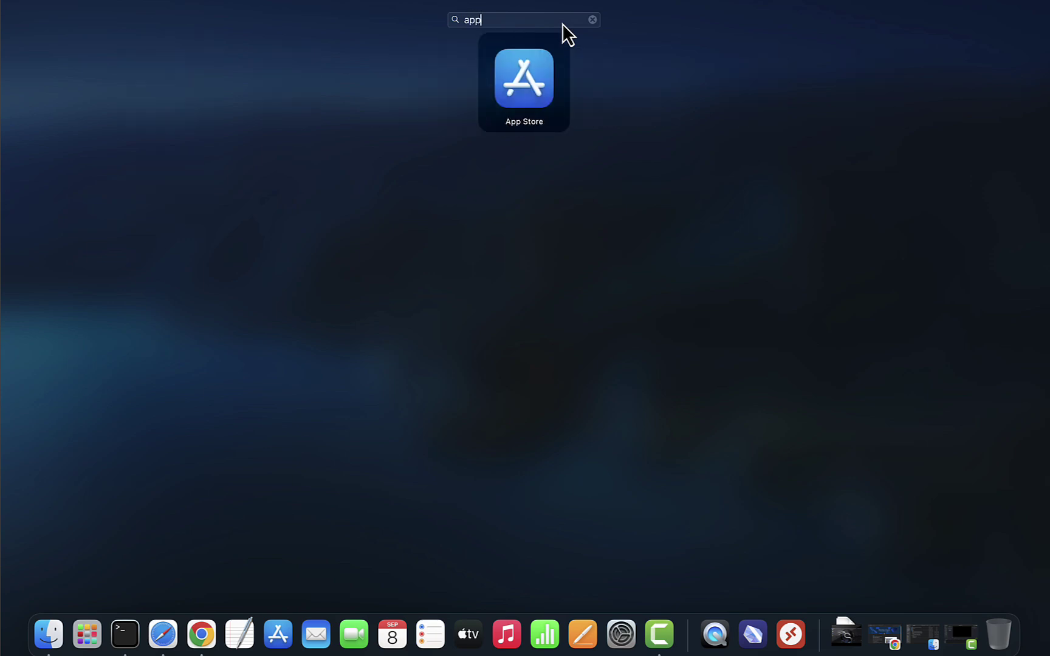
Search the App Store for 'remote desktop client', check Microsoft Remote Desktop, then minimize the store.
click(538, 118)
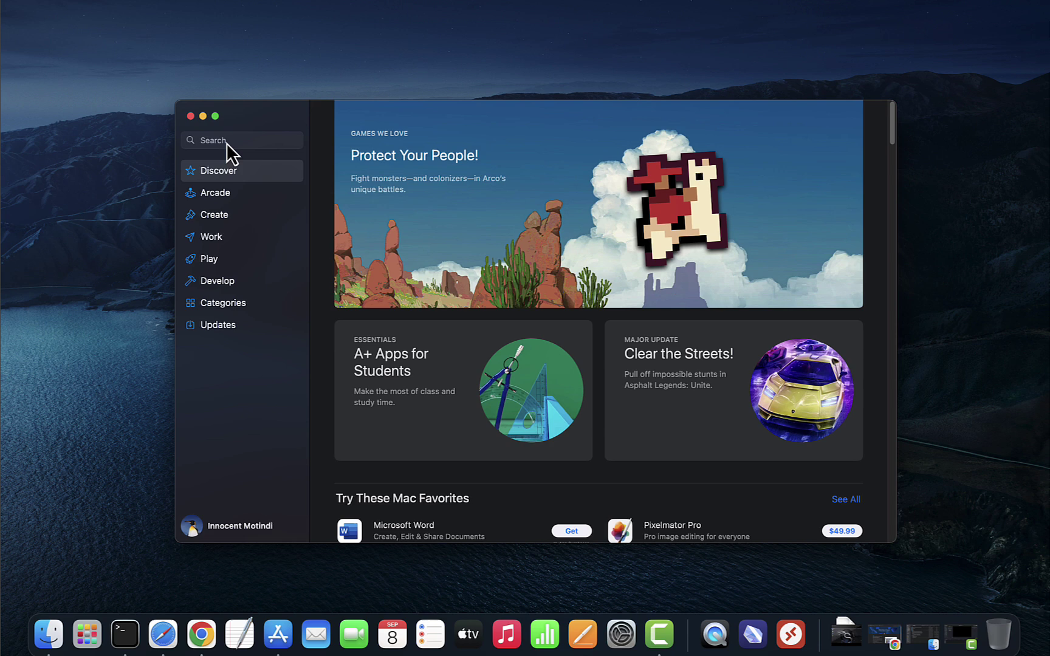
click(215, 141)
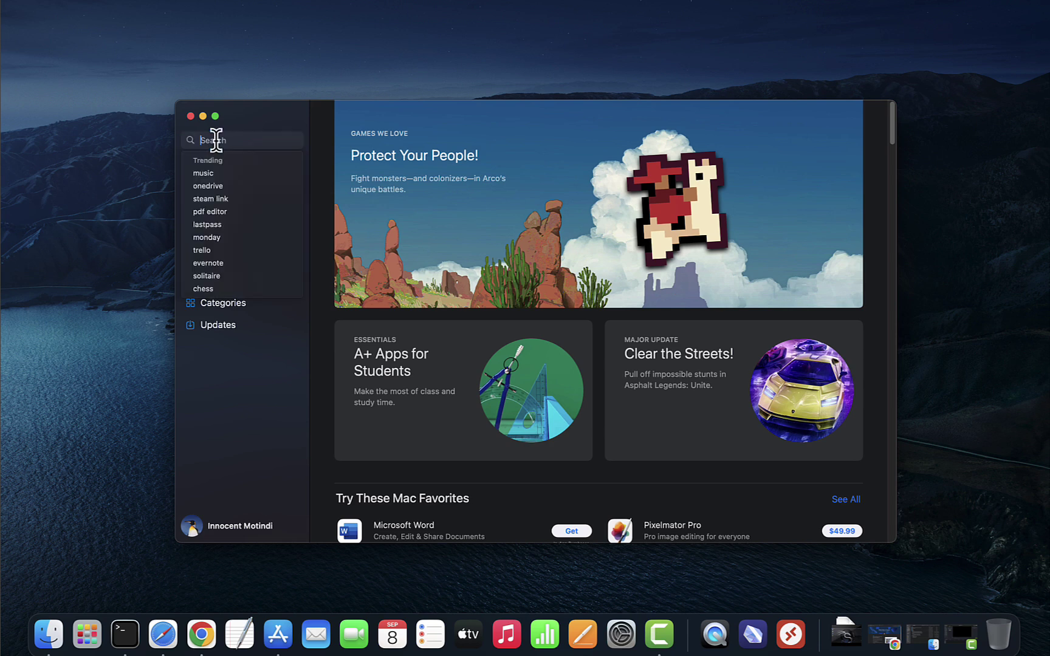
text(rem)
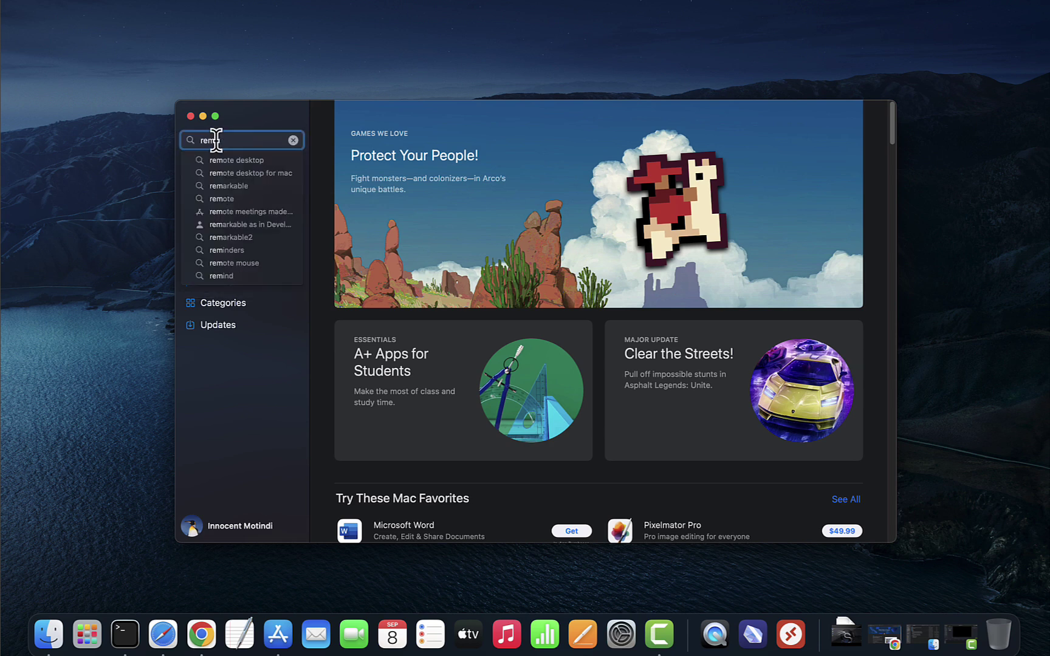
text(ote des)
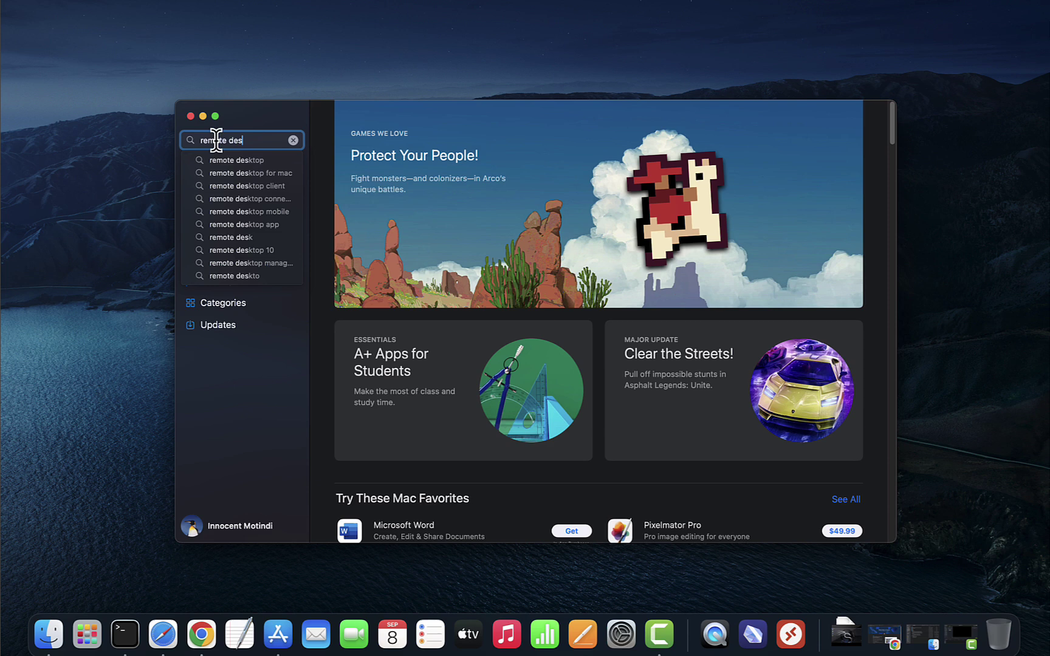
text(ktop)
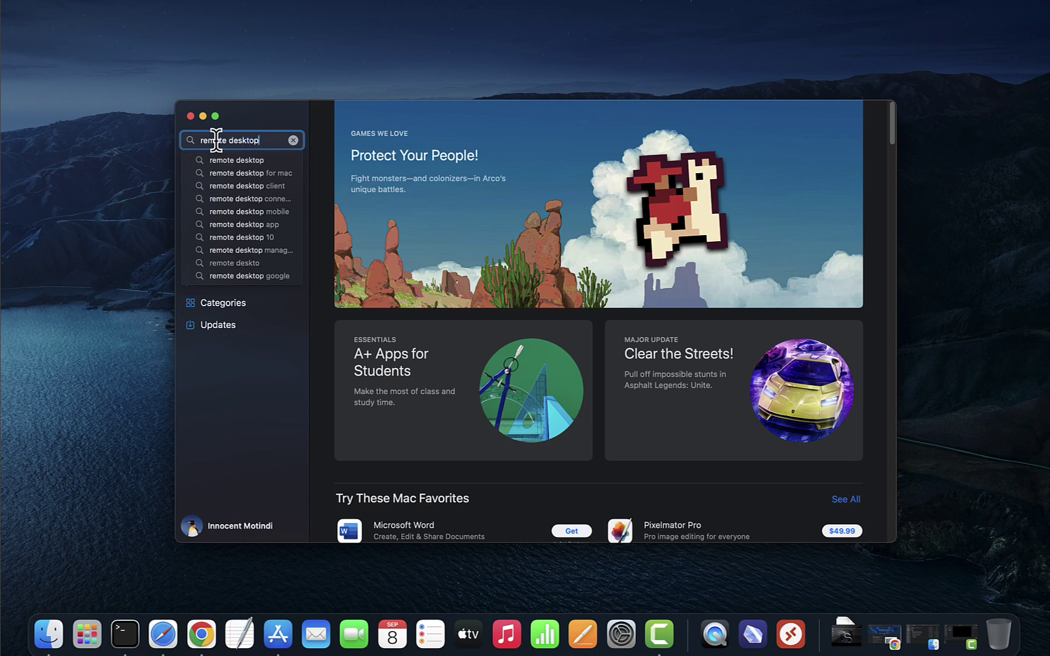
text( cle)
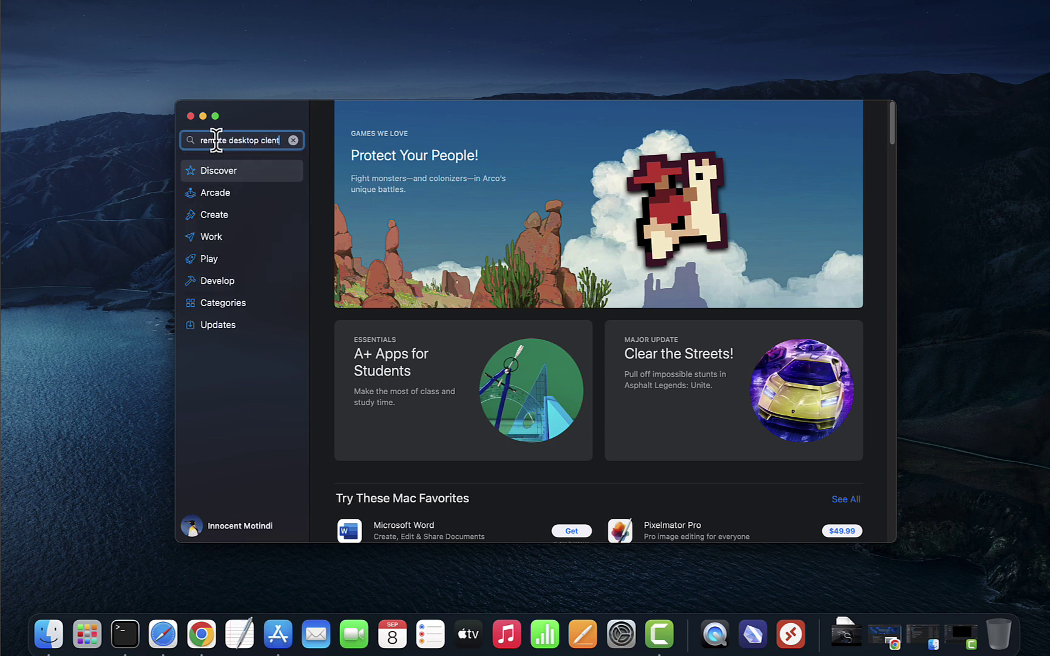
key(BackSpace)
text(ient)
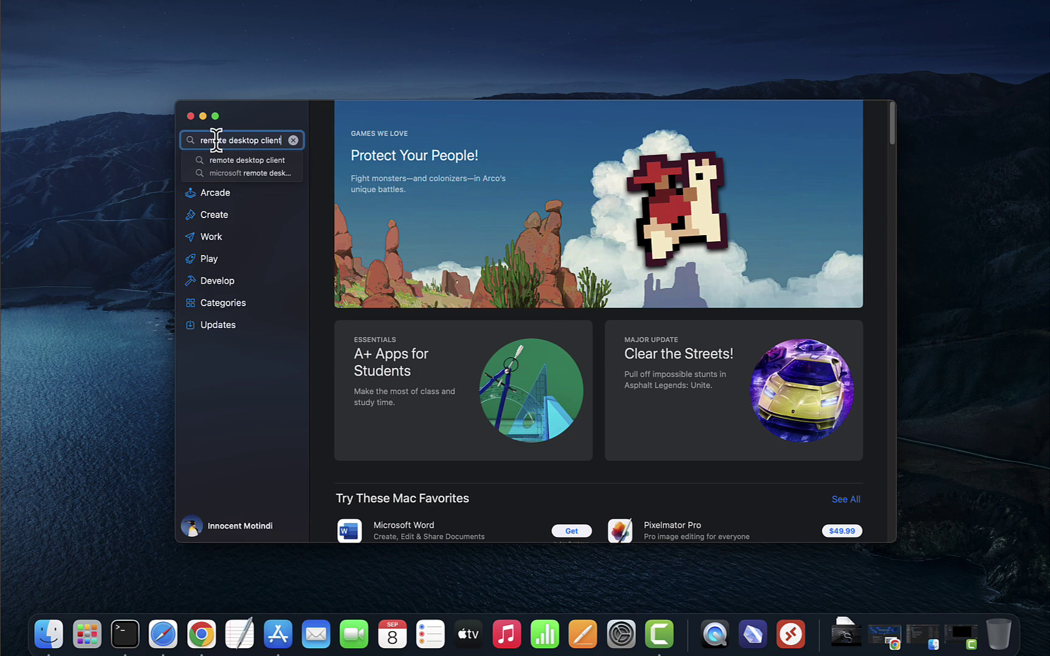
key(Return)
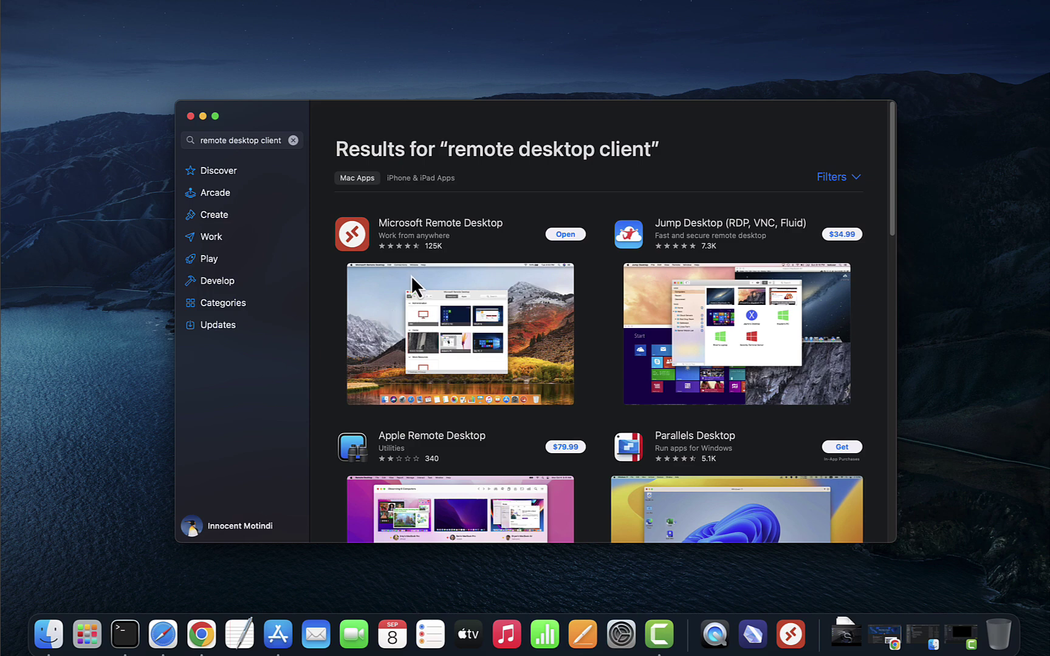
click(202, 117)
Search Launchpad for 're' and launch Microsoft Remote Desktop.
click(81, 638)
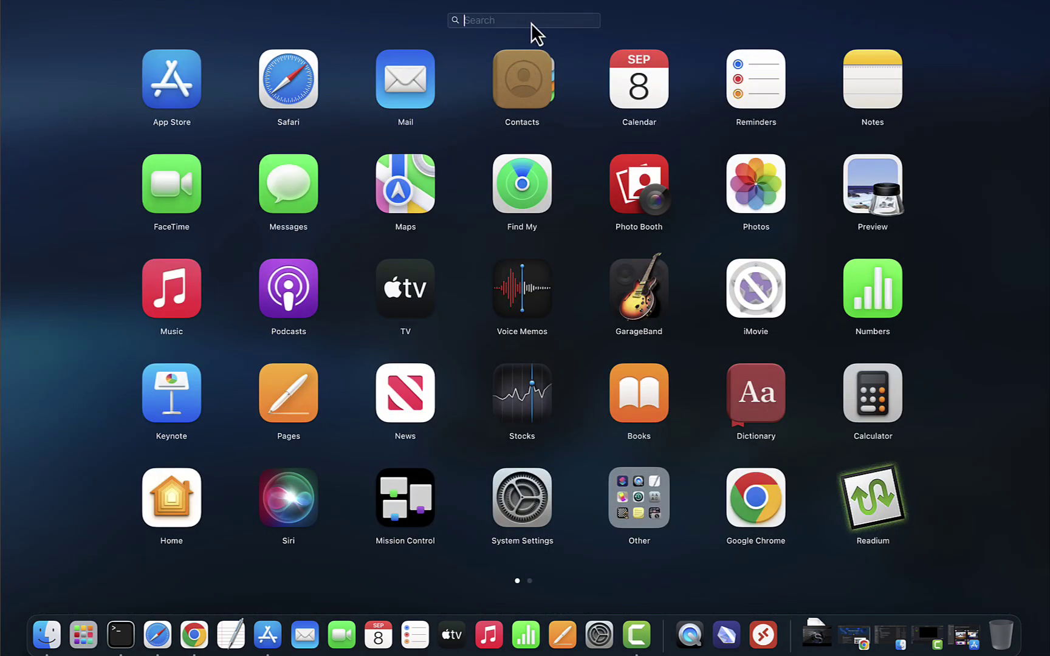
text(re)
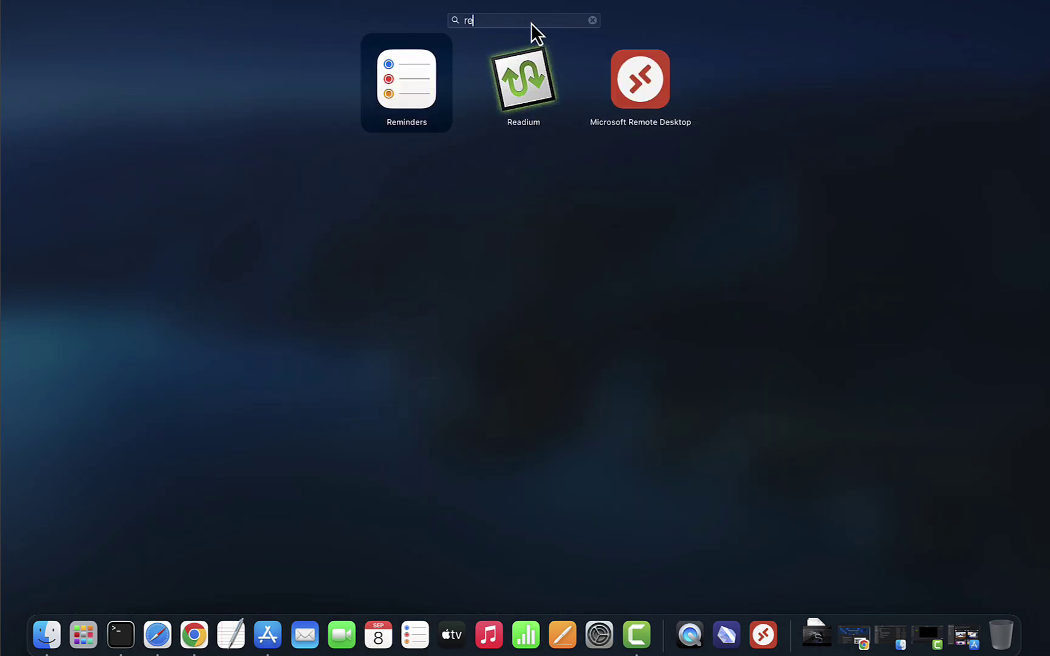
click(634, 91)
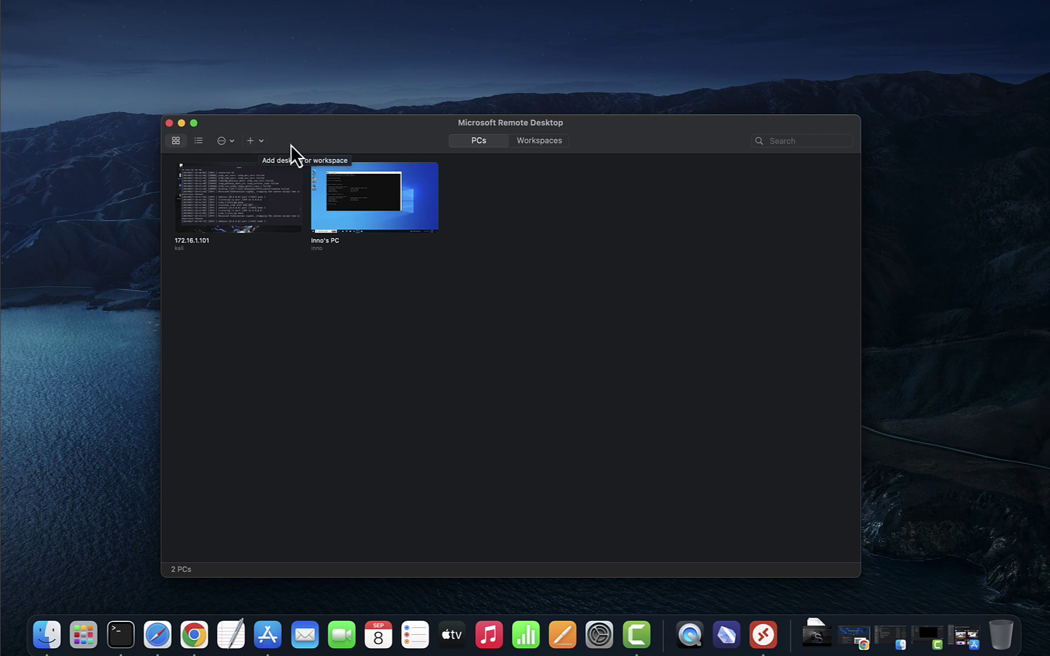
Choose Add PC from the + menu and enter 172.16.1.103 as the PC name.
click(262, 142)
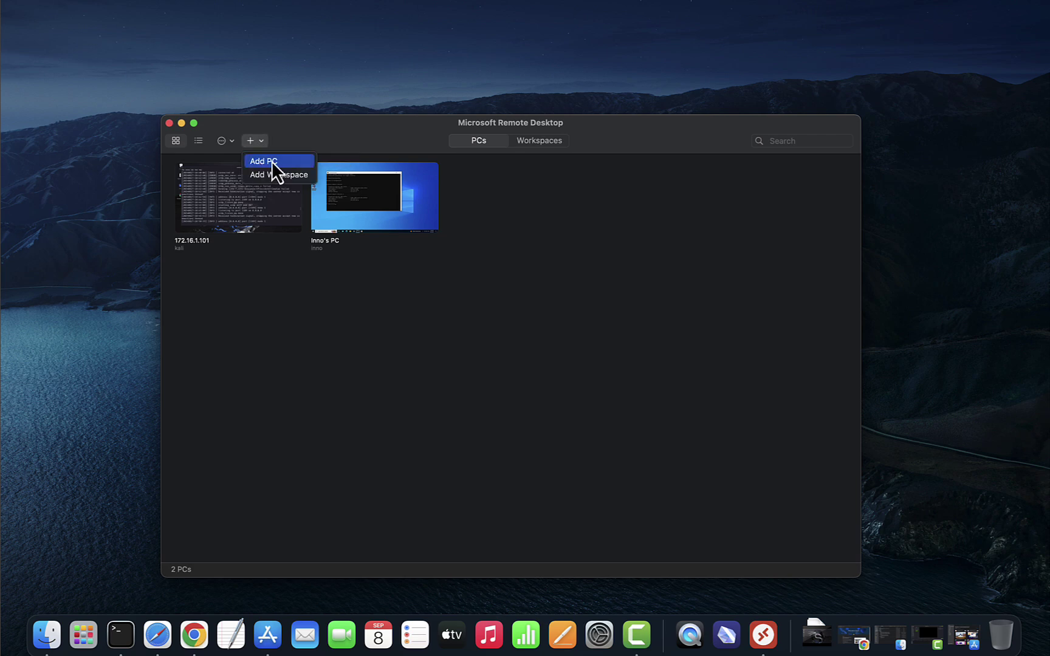
click(272, 161)
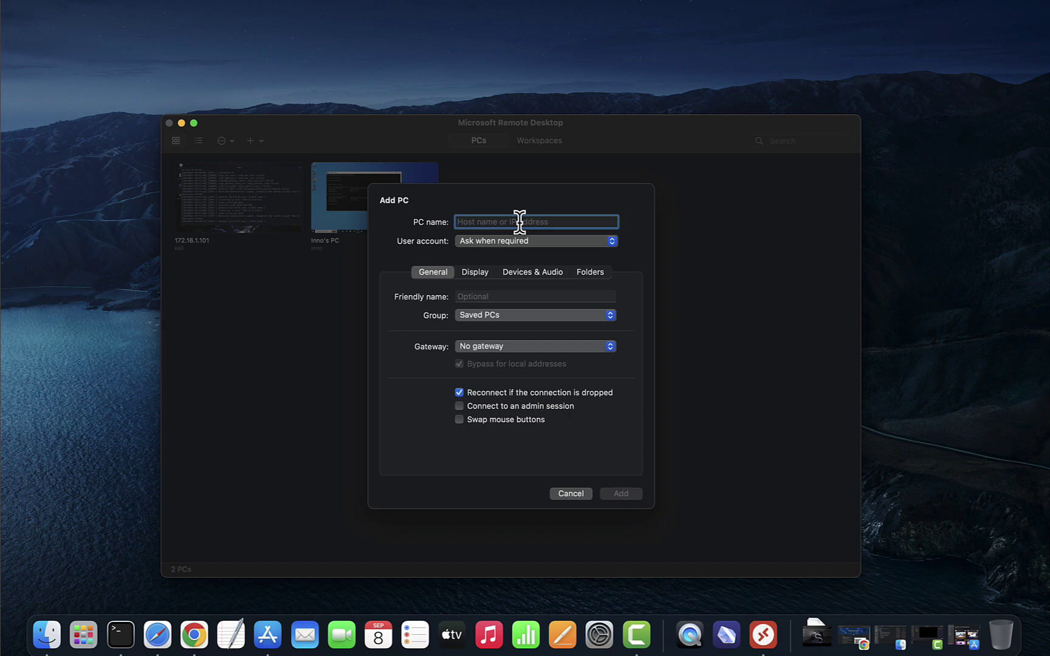
text(172.16)
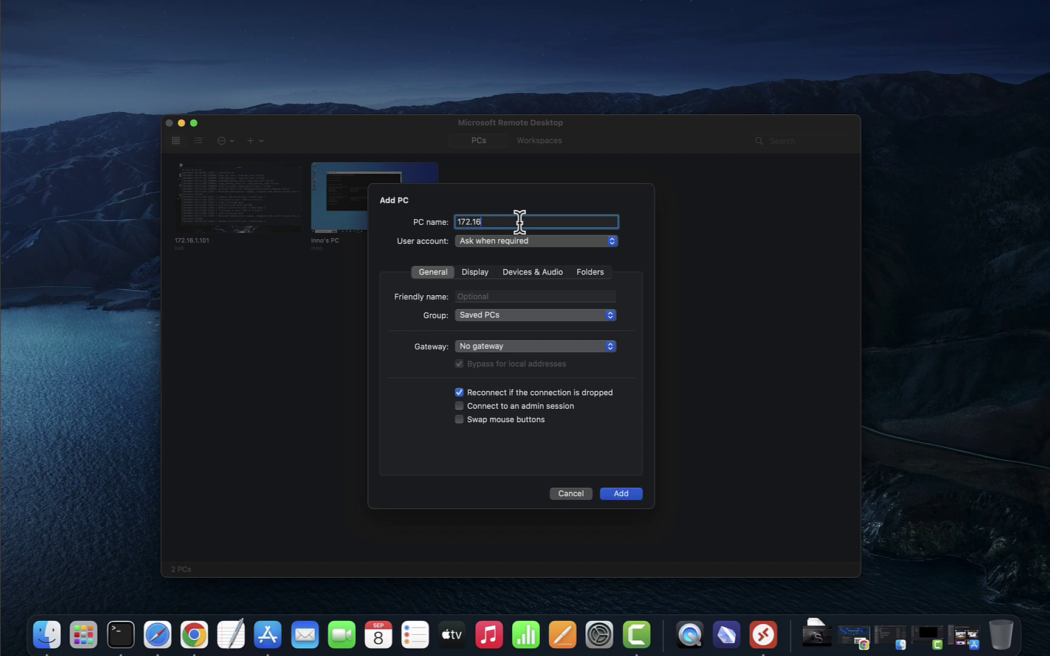
text(.1.103)
Ping 172.16.1.103 from the Mac Terminal and stop it after 3 replies with 0.0% loss.
click(121, 641)
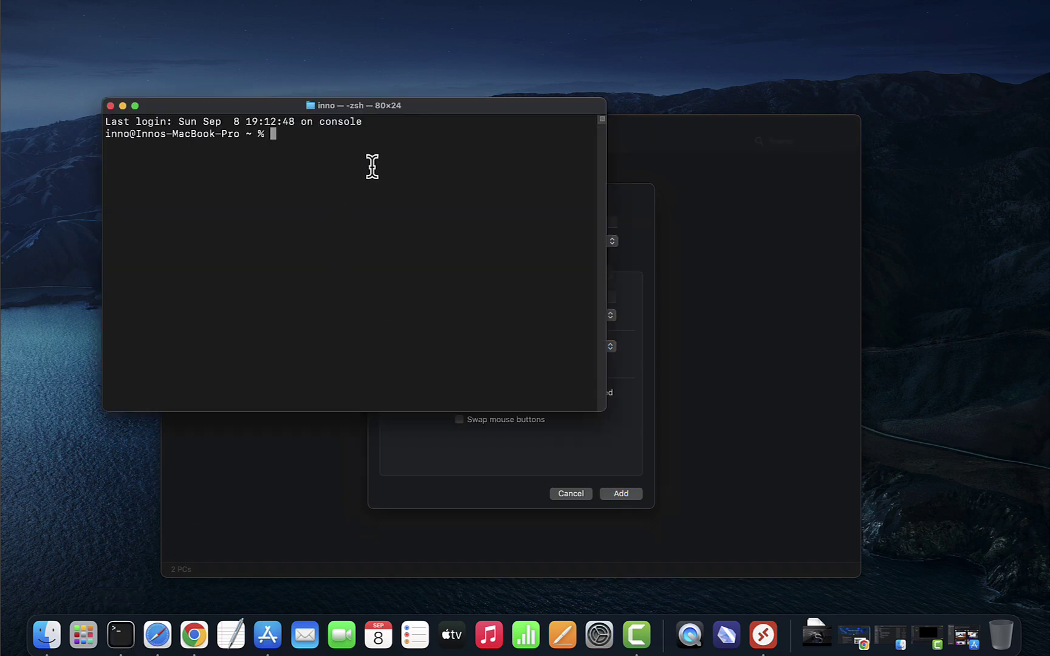
text(ping 172.16.1.103)
key(Return)
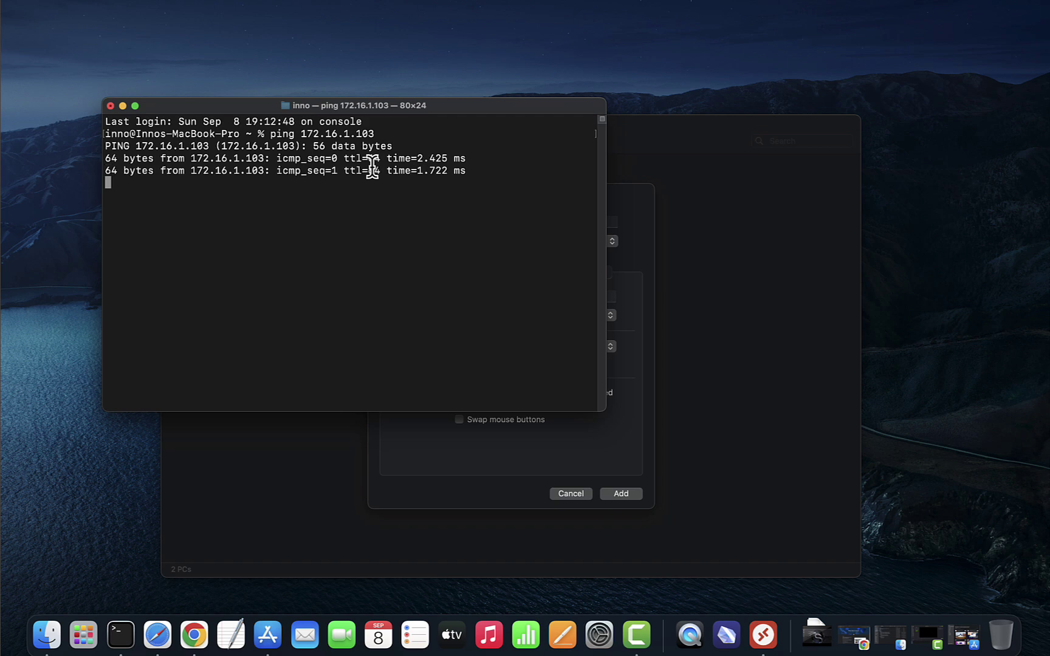
key(ctrl+c)
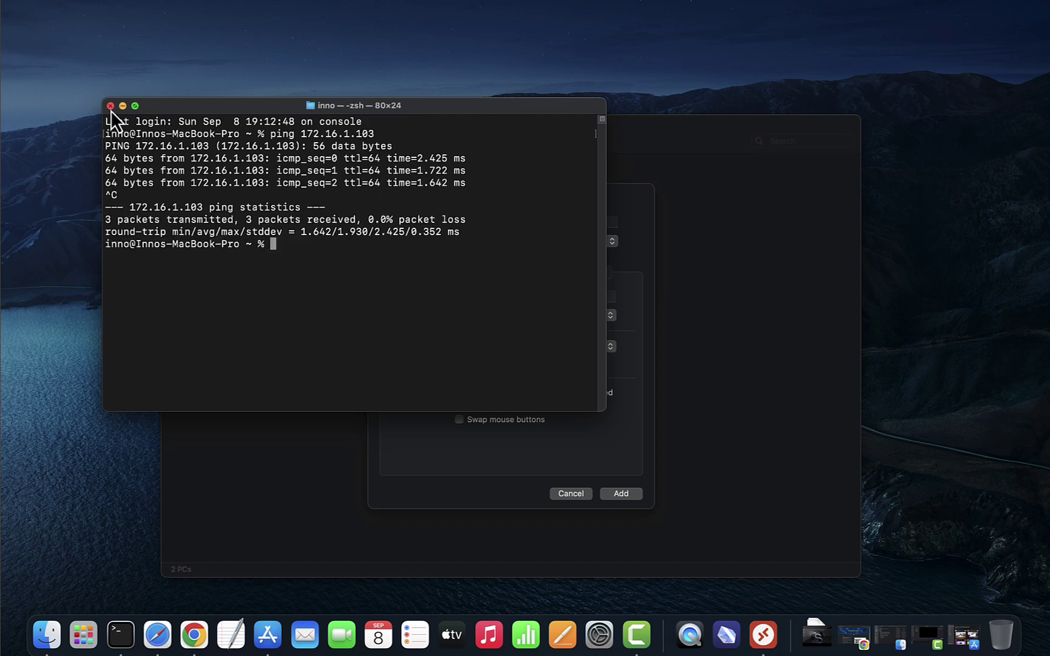
Close Terminal and add a new user account with the Mint login's username and password.
click(110, 106)
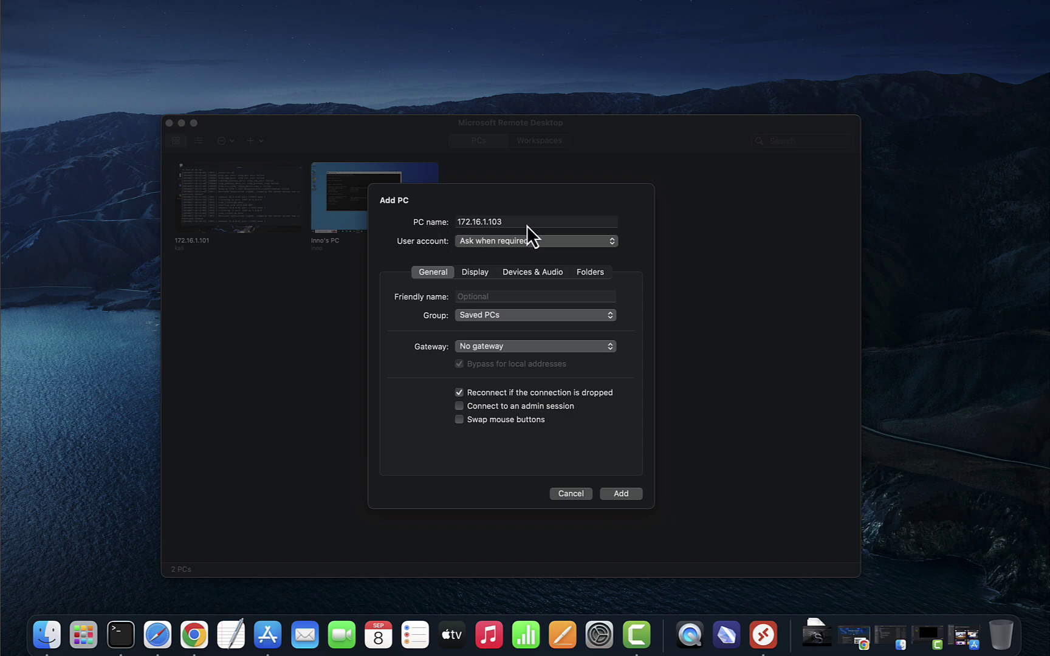
click(609, 244)
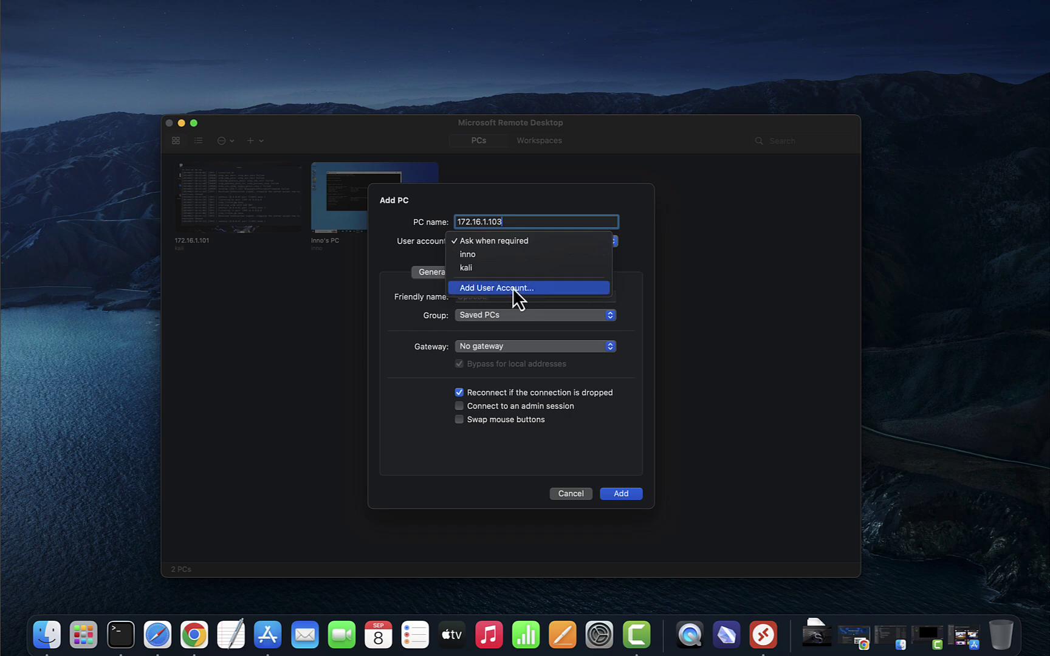
click(481, 285)
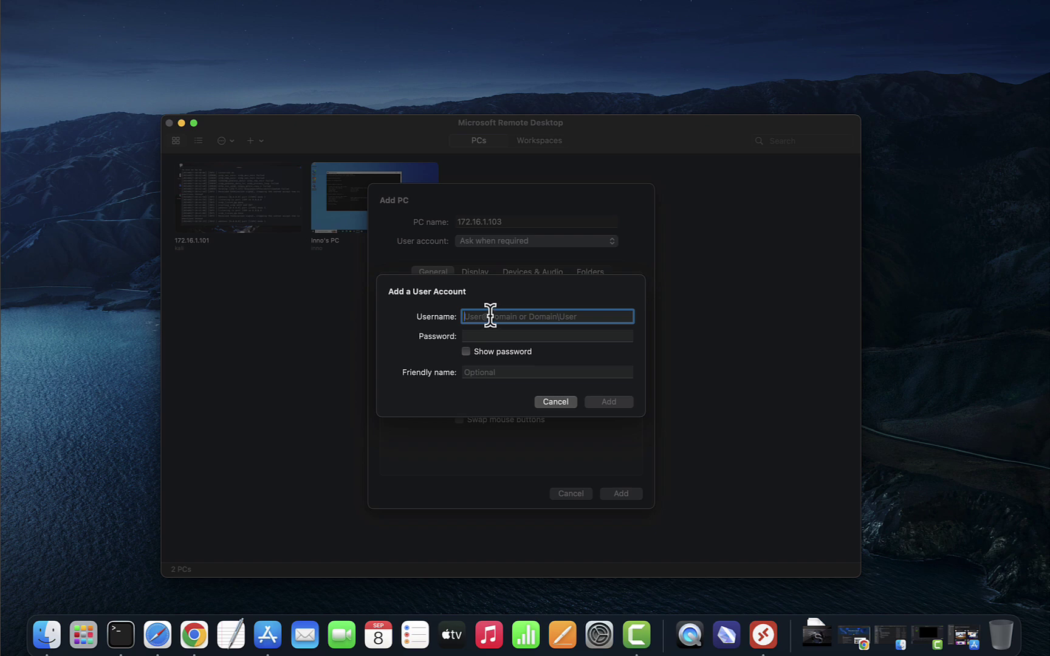
text(inno)
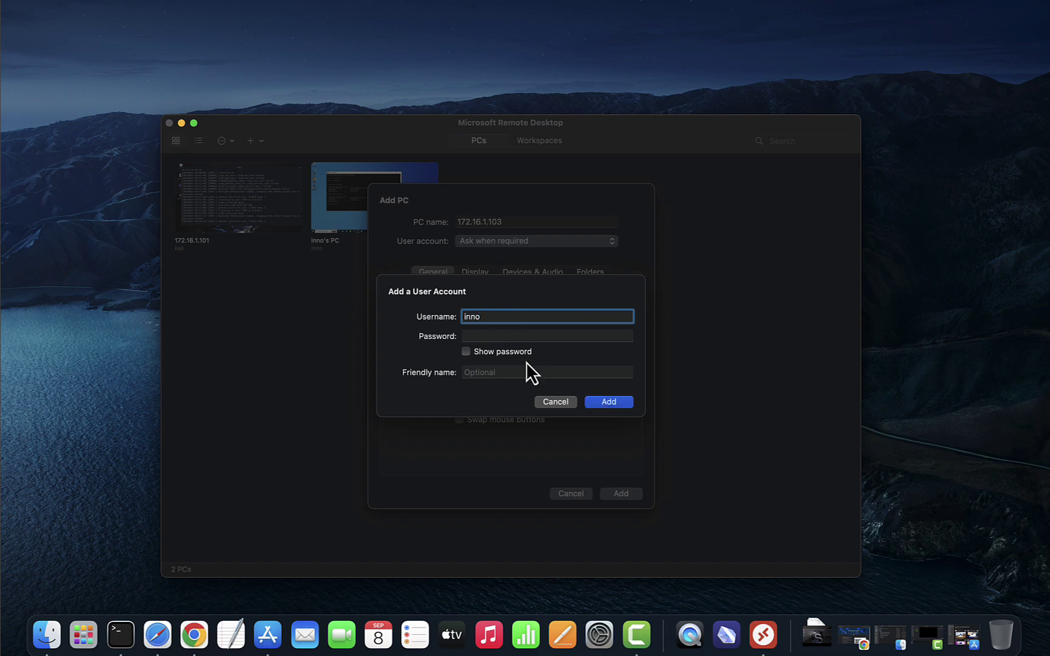
click(504, 335)
text(•••••••••)
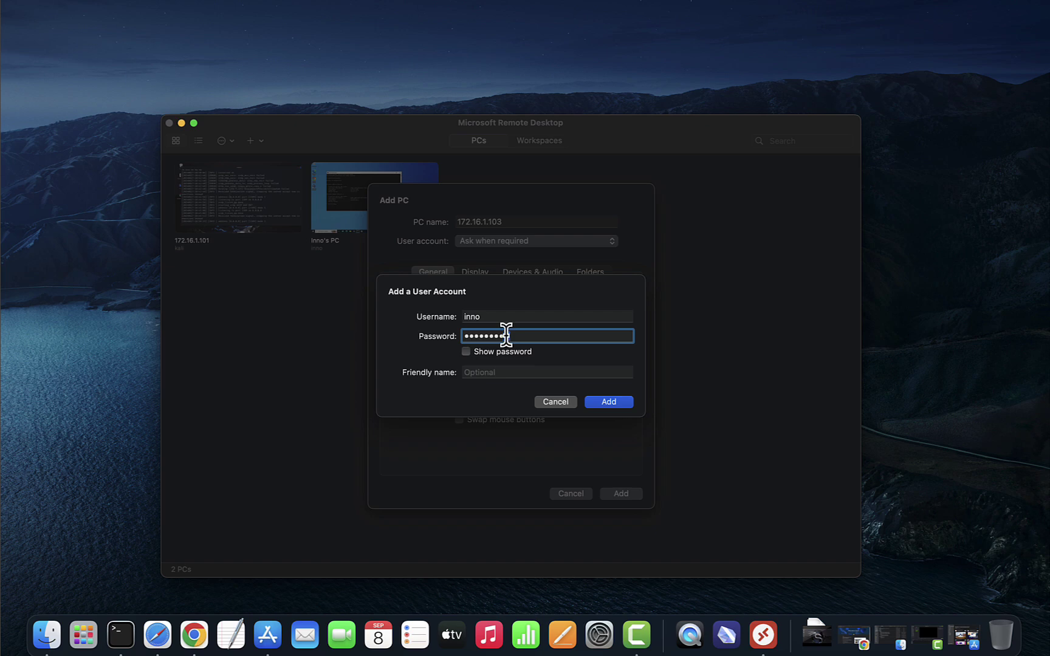
click(609, 402)
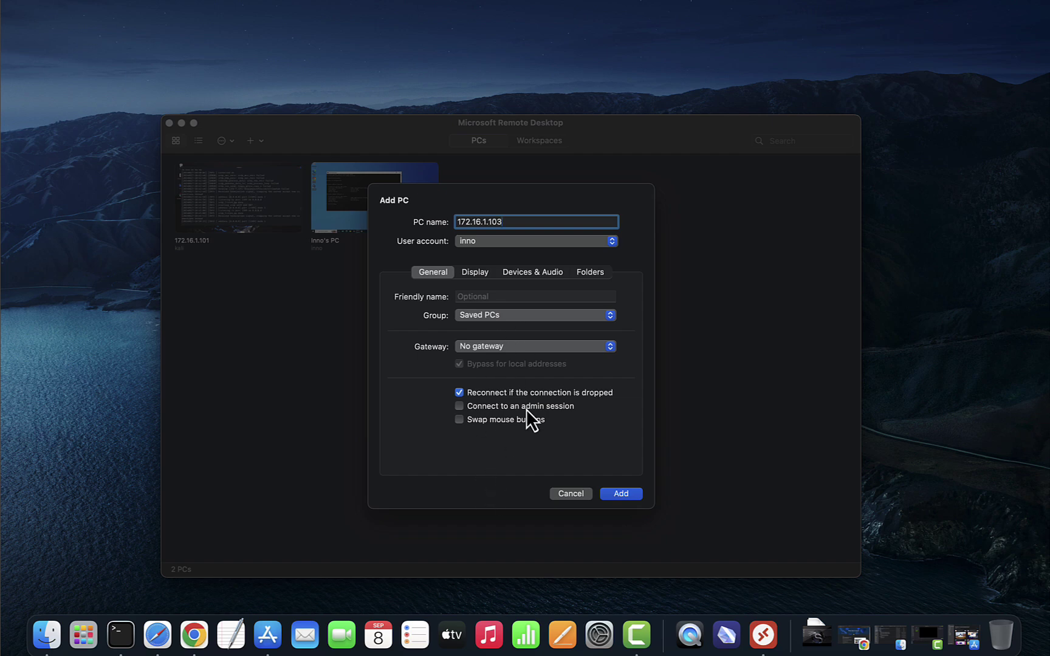
Save the 172.16.1.103 PC and choose Connect from its tile's … menu.
click(621, 494)
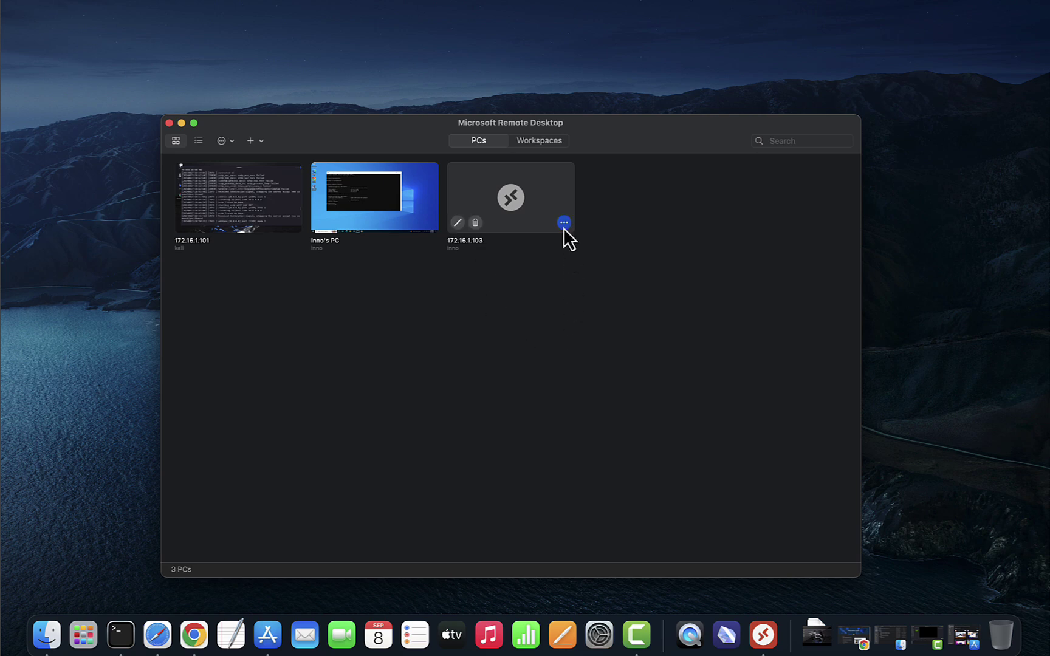
click(563, 223)
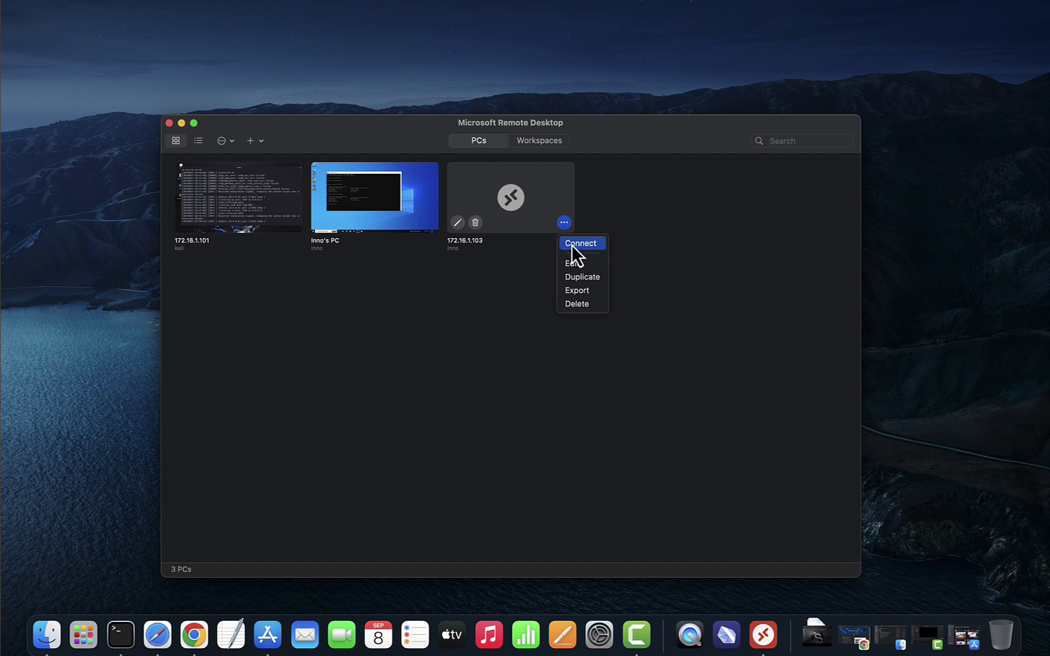
click(577, 244)
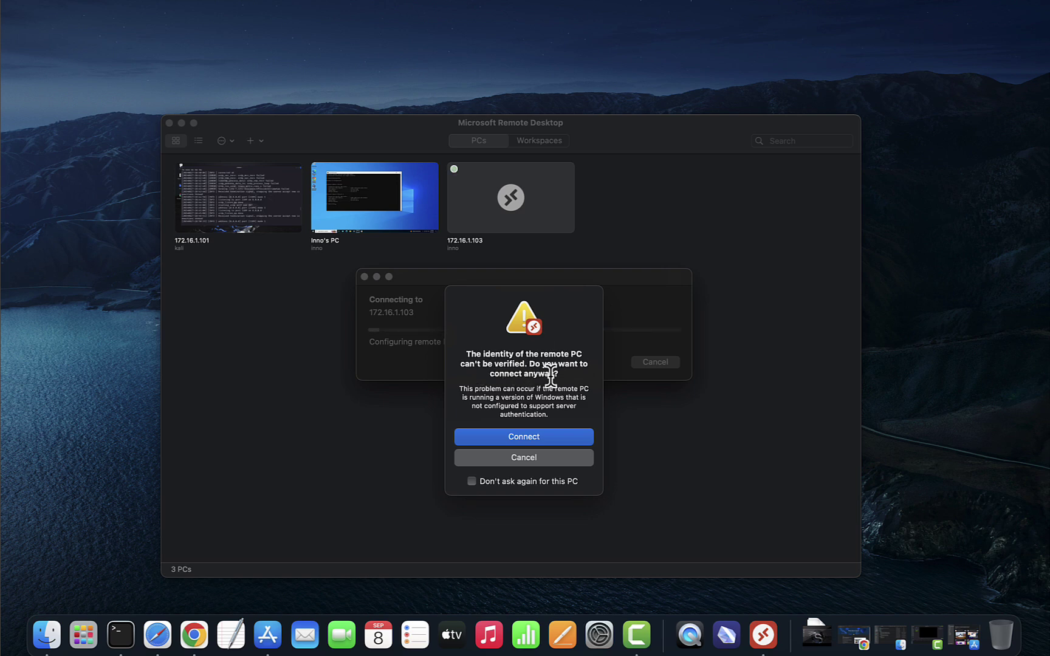
Accept the certificate warning, exit full screen, and reposition the Mint desktop window.
click(524, 440)
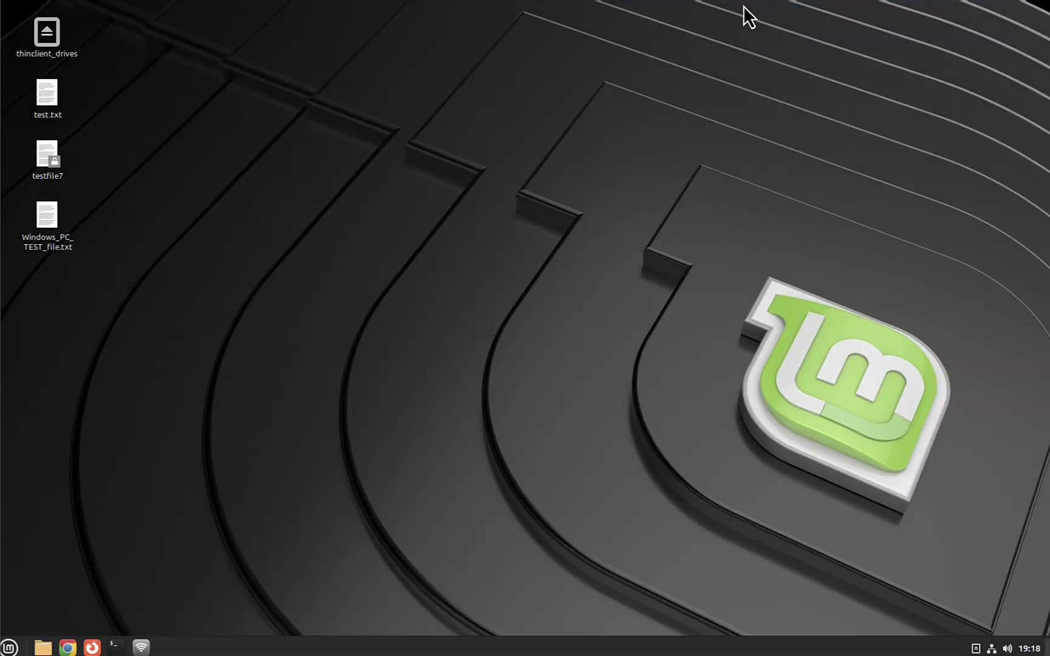
mouse_move(742, 6)
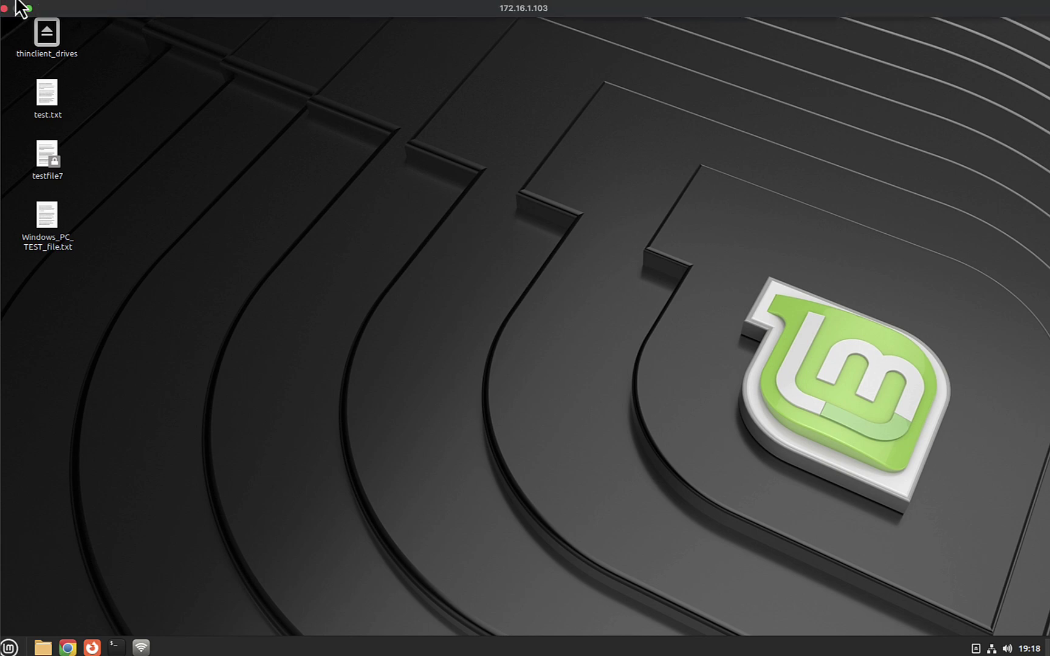
click(28, 8)
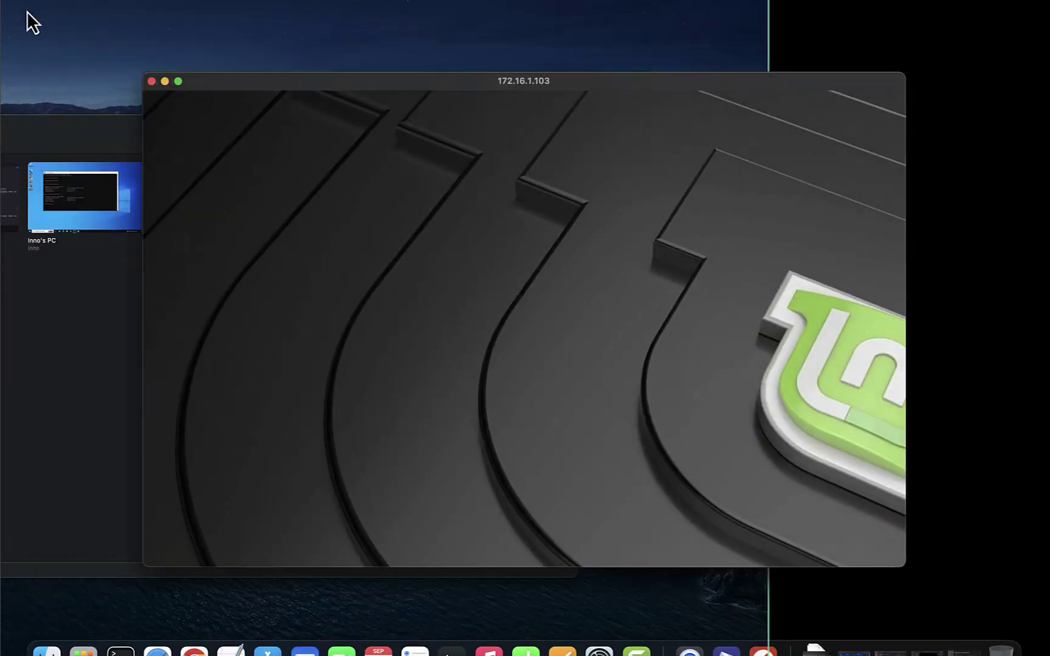
drag(391, 99, 293, 51)
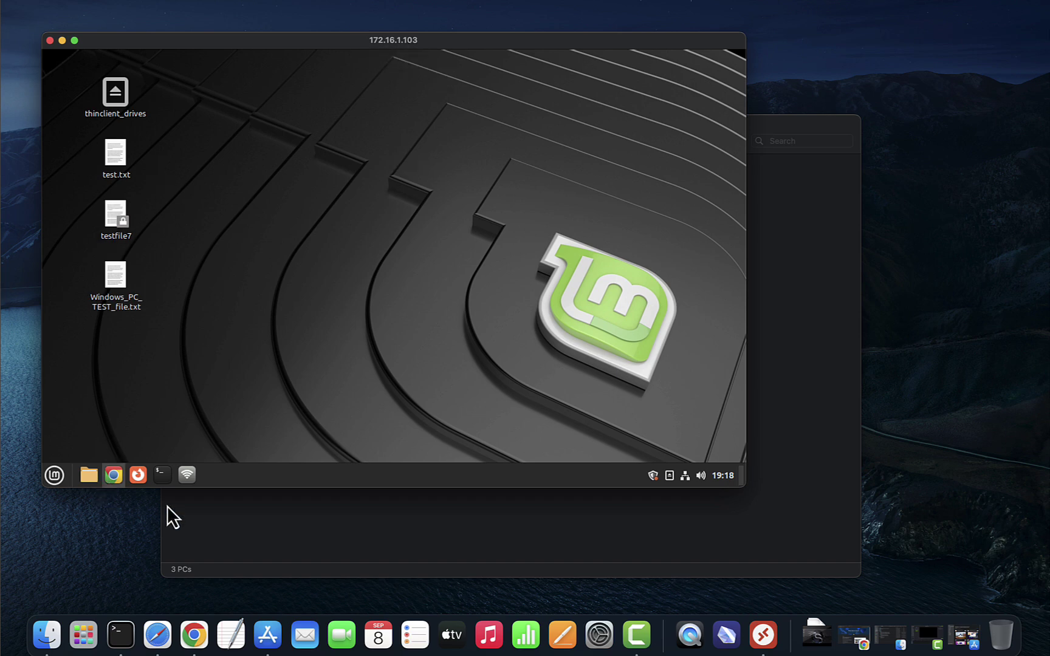
Run 'w' and 'whoami' in a new remote terminal, then select the printed username line.
key(ctrl+alt+t)
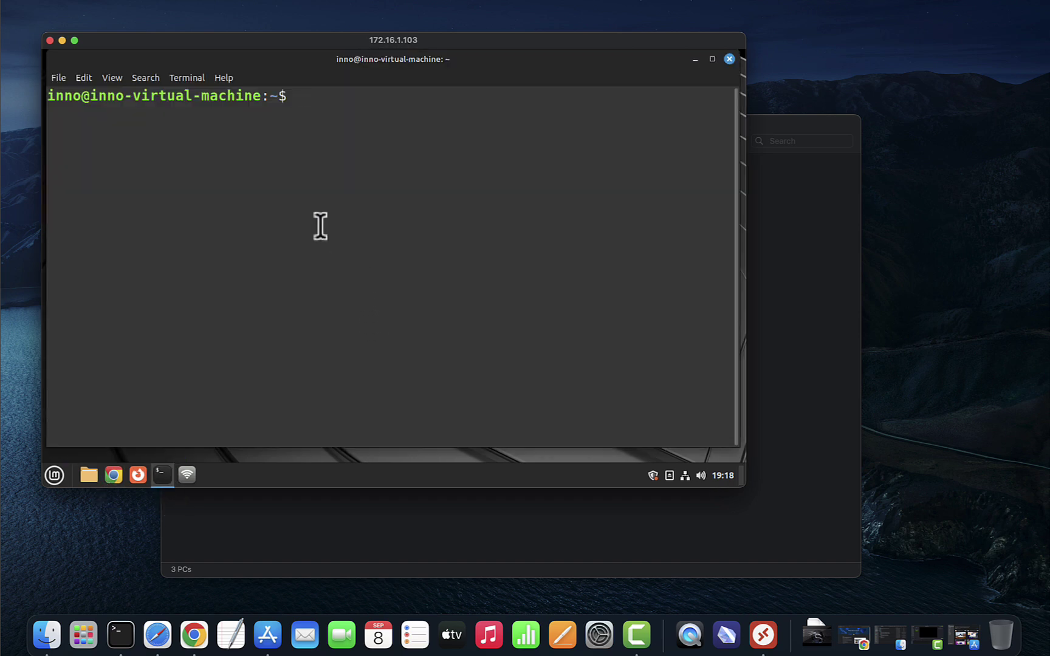
text(w)
key(Return)
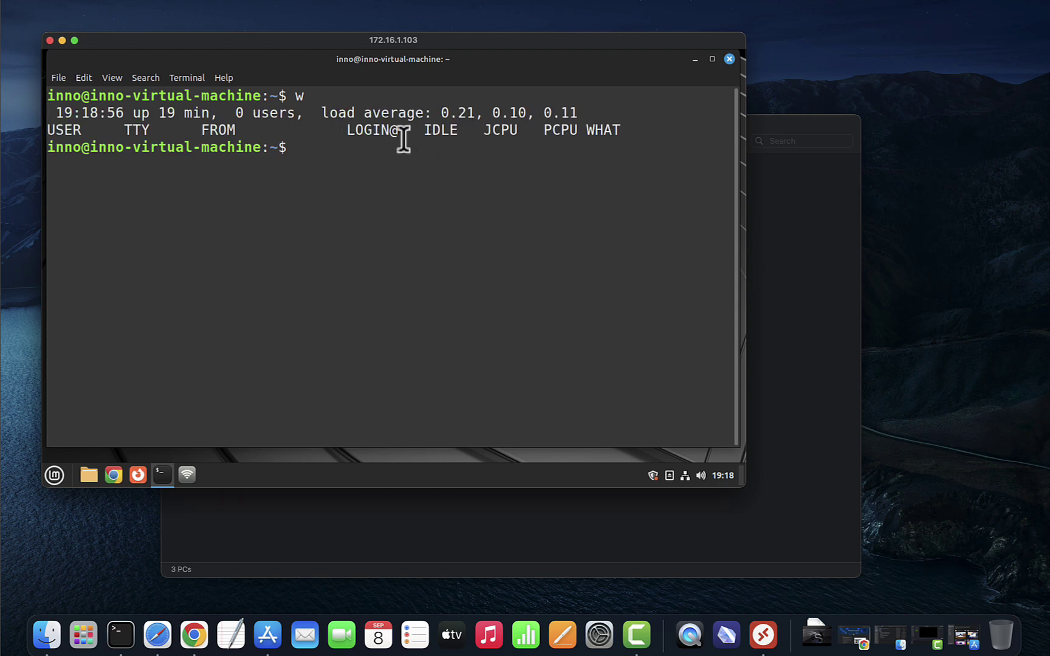
text(whoami)
key(Return)
drag(153, 159, 26, 164)
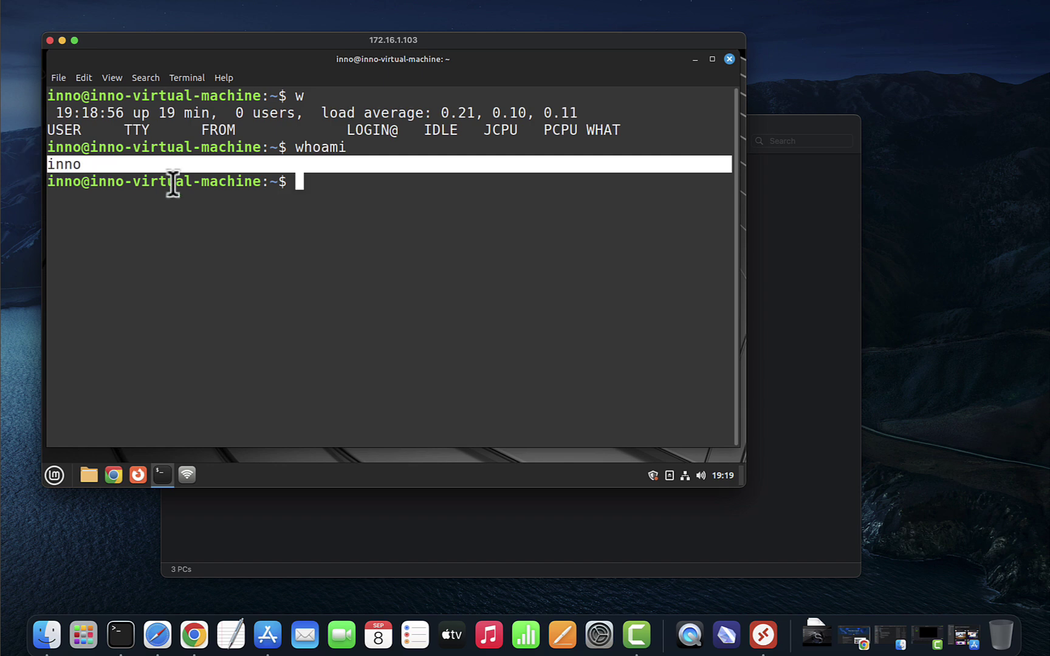